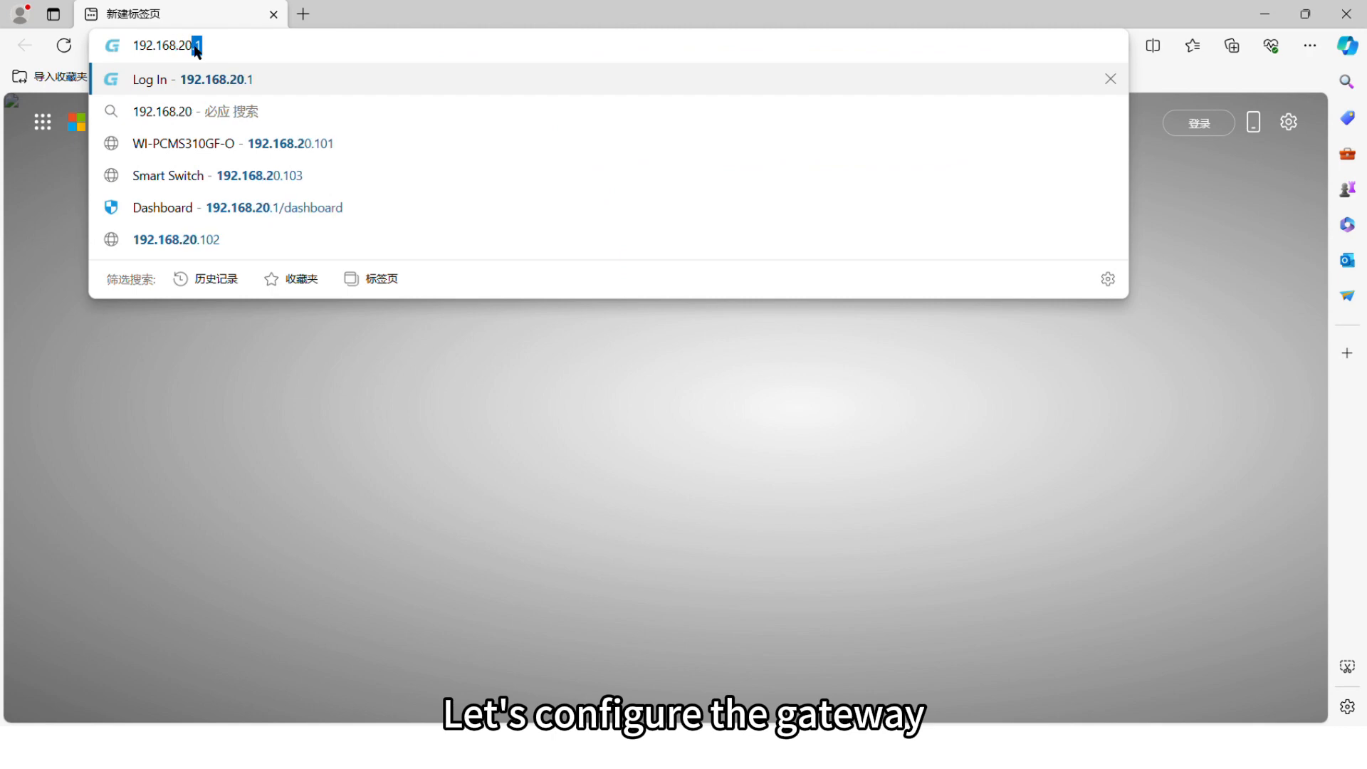
Step: Create VLAN tag 30 on lan1 with a random MAC, IP 192.168.30.1, mask 255.255.255.0
key("Return")
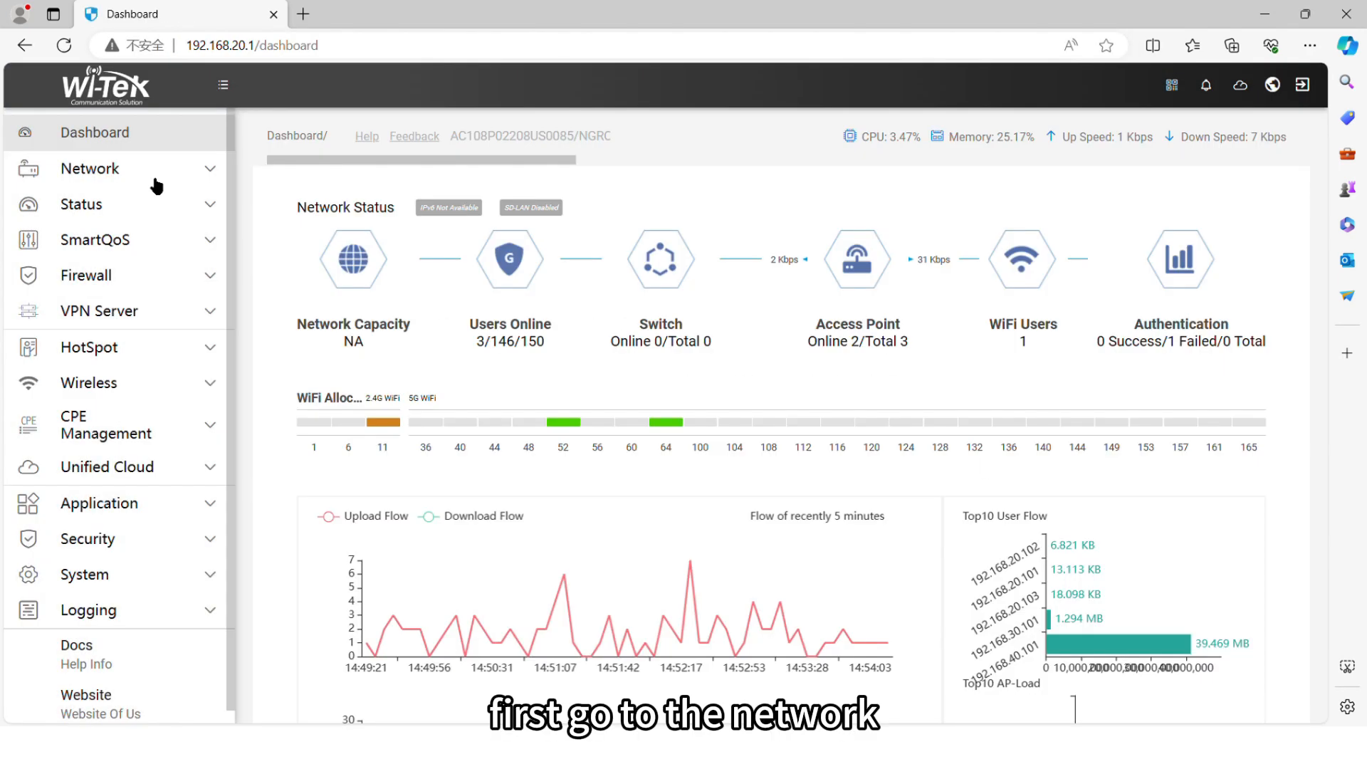
left_click(157, 184)
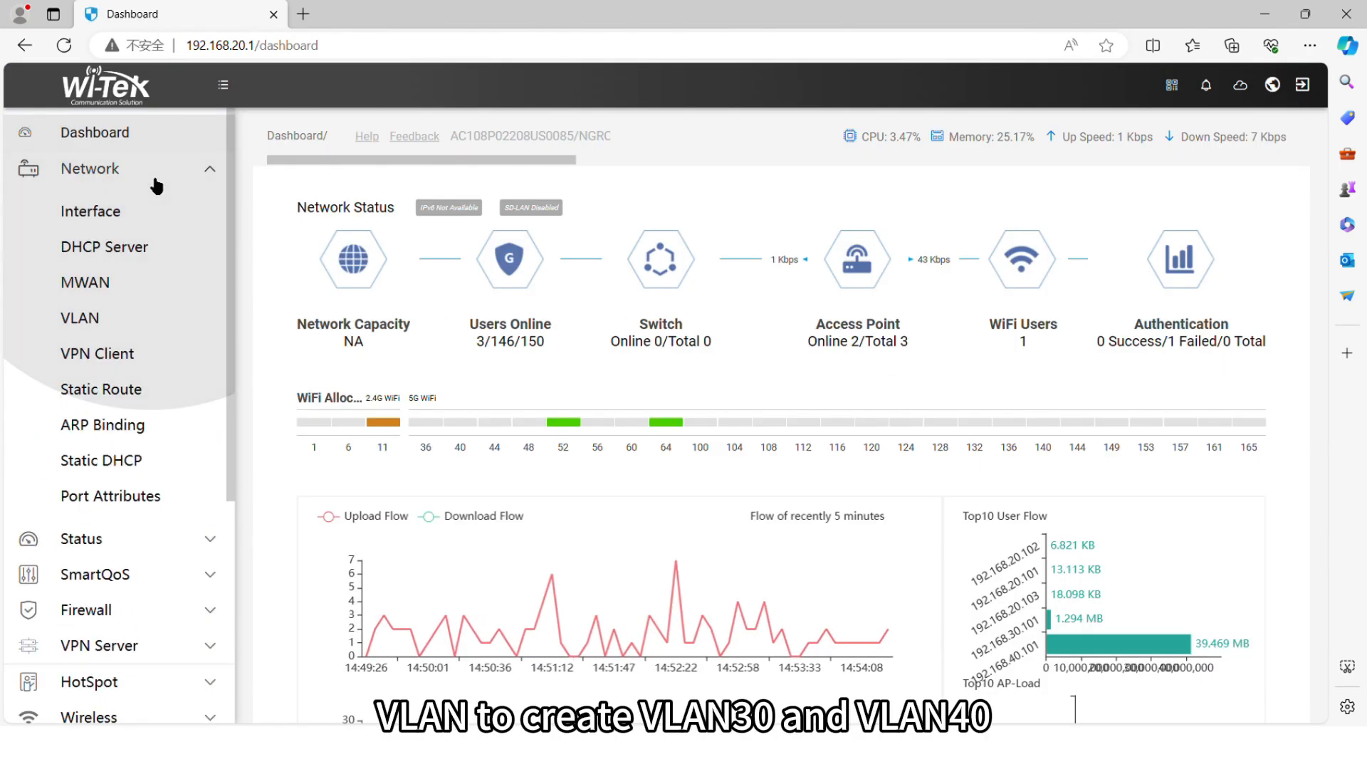
left_click(138, 329)
left_click(1227, 226)
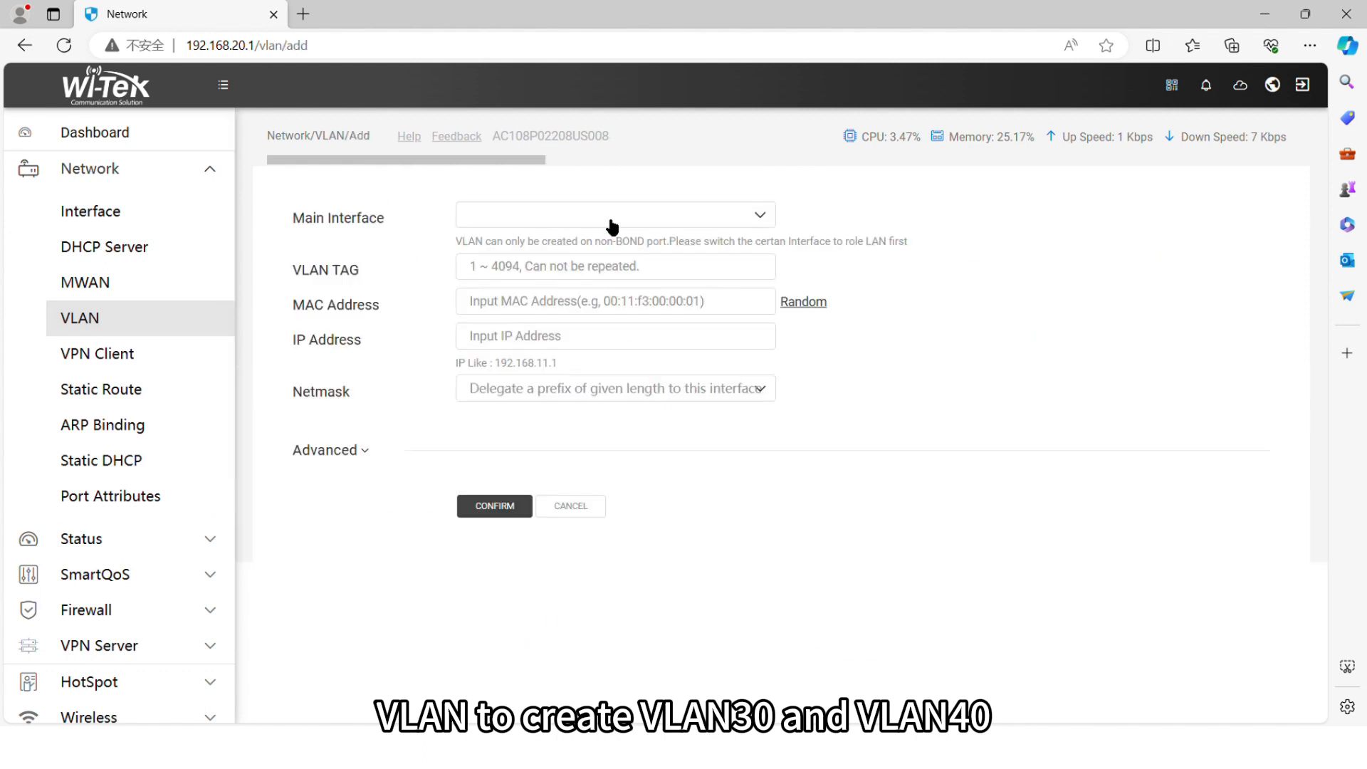
left_click(539, 270)
type("30")
key("Tab")
left_click(804, 302)
left_click(627, 348)
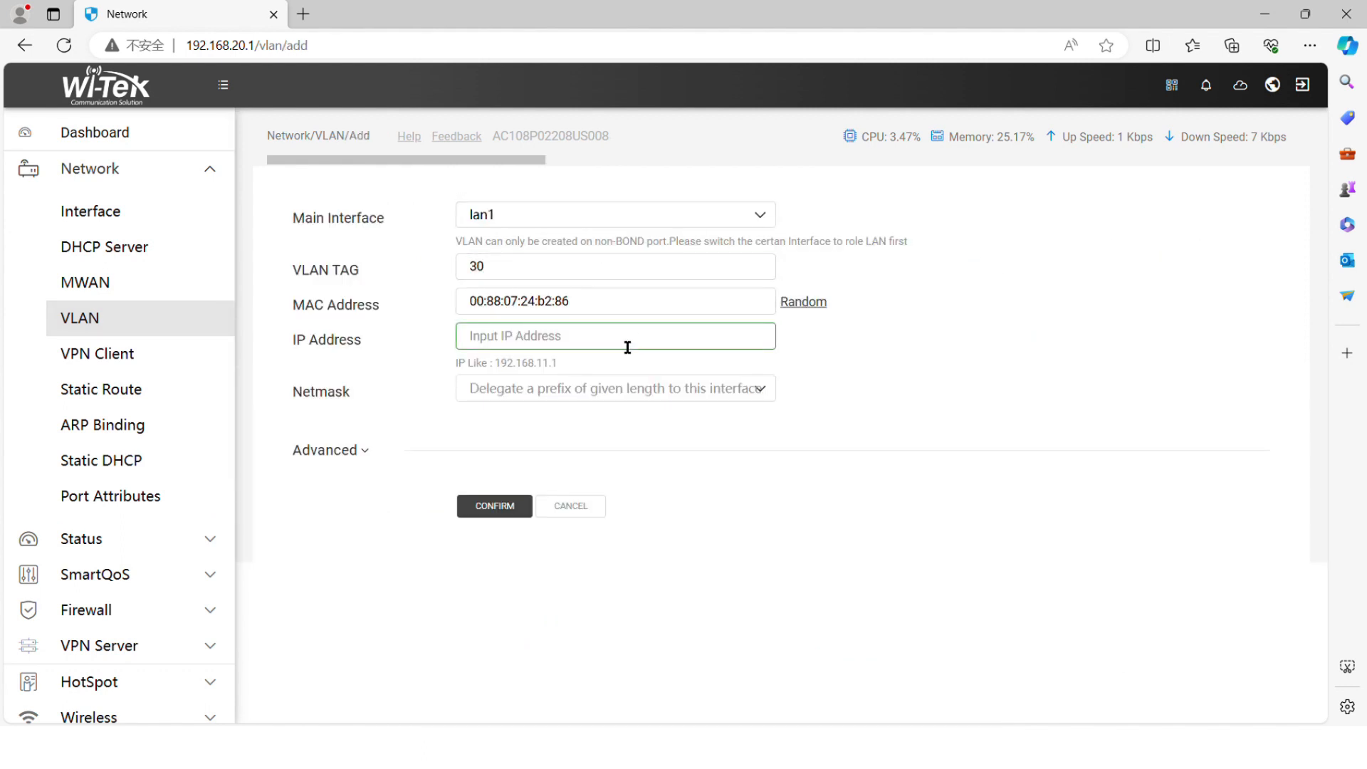
type("192.1")
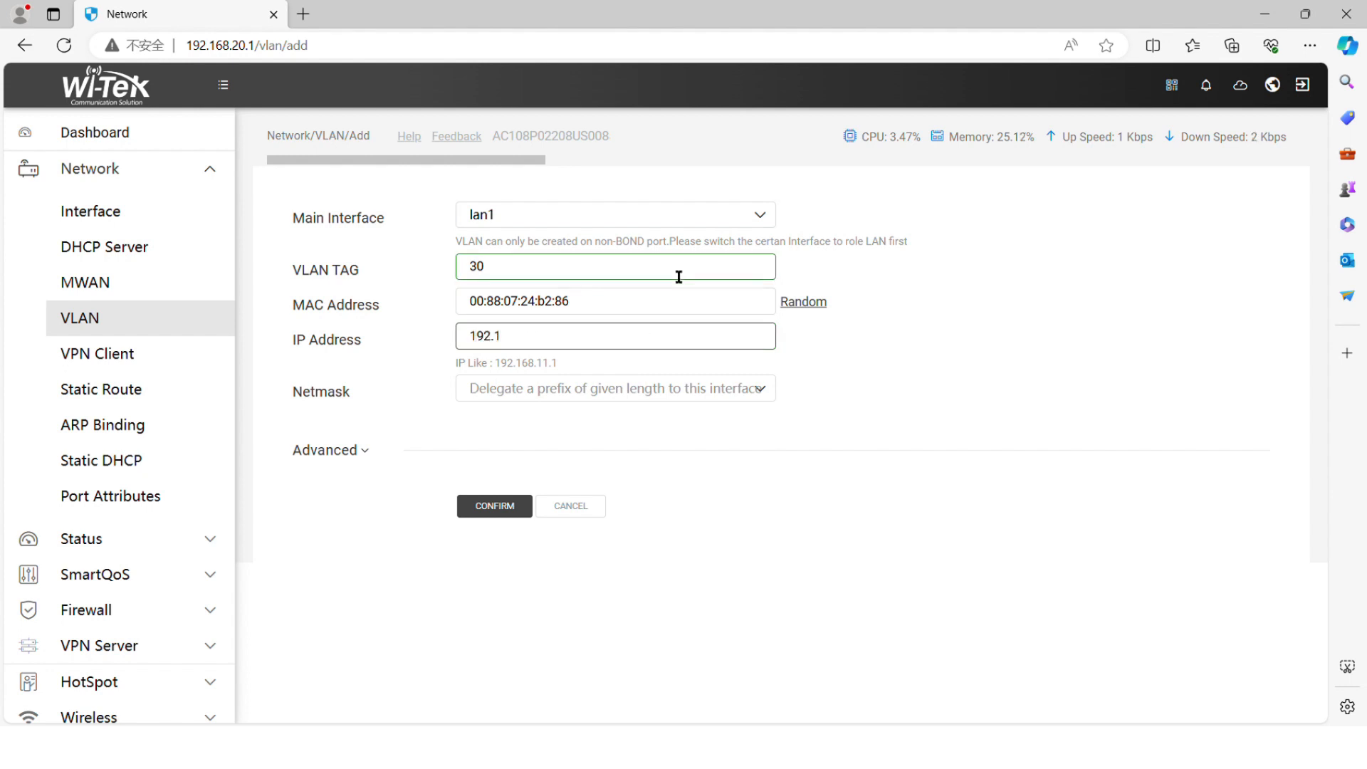
type("68.30.1")
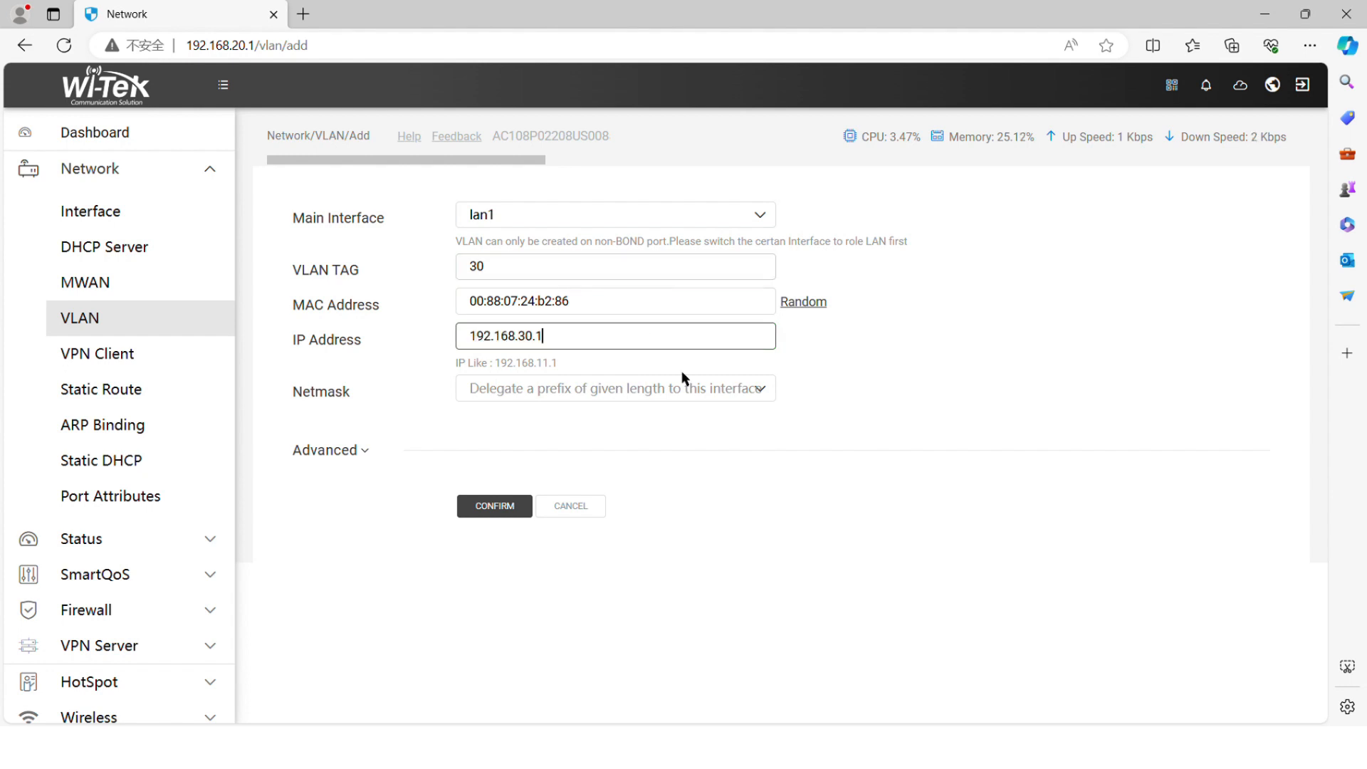
left_click(682, 389)
left_click(578, 611)
left_click(506, 507)
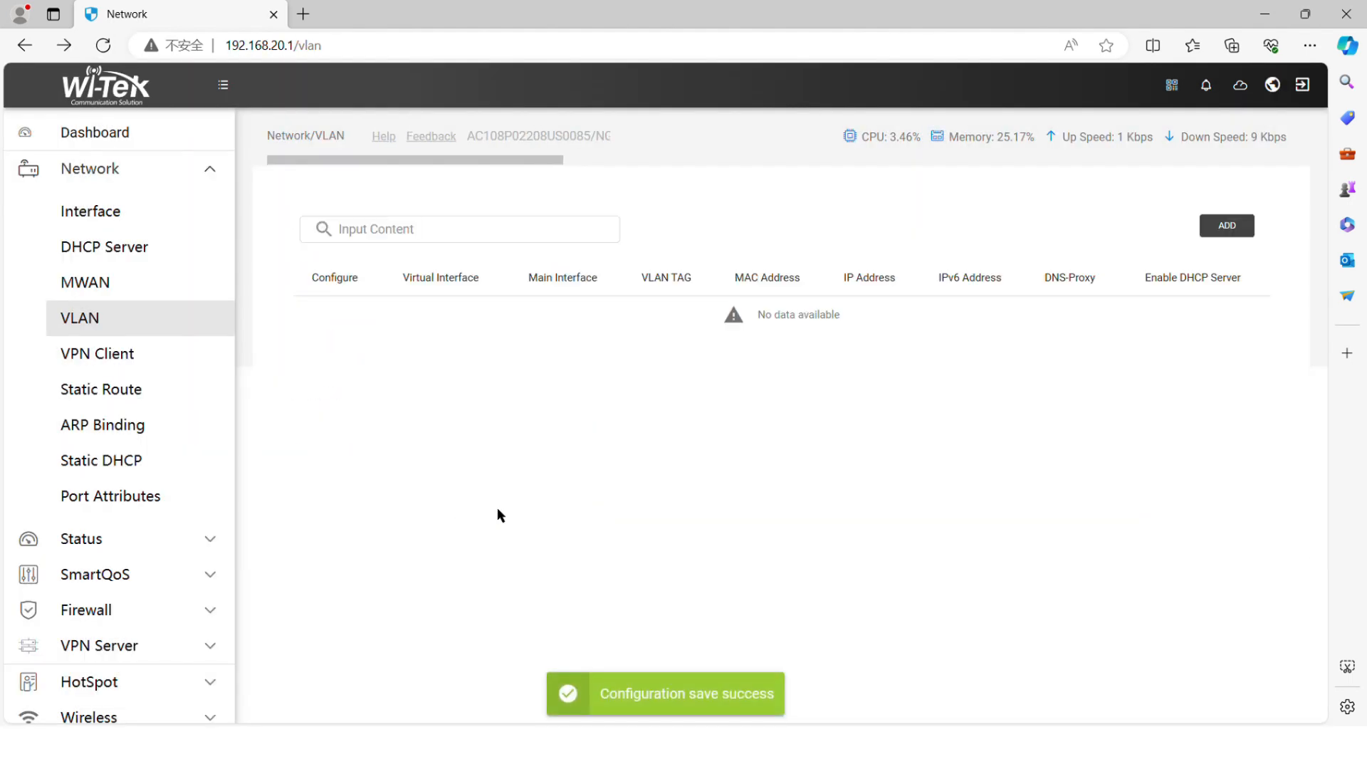
Step: Create VLAN tag 40 on lan1 with a random MAC, IP 192.168.40.1, mask 255.255.255.0
left_click(1227, 225)
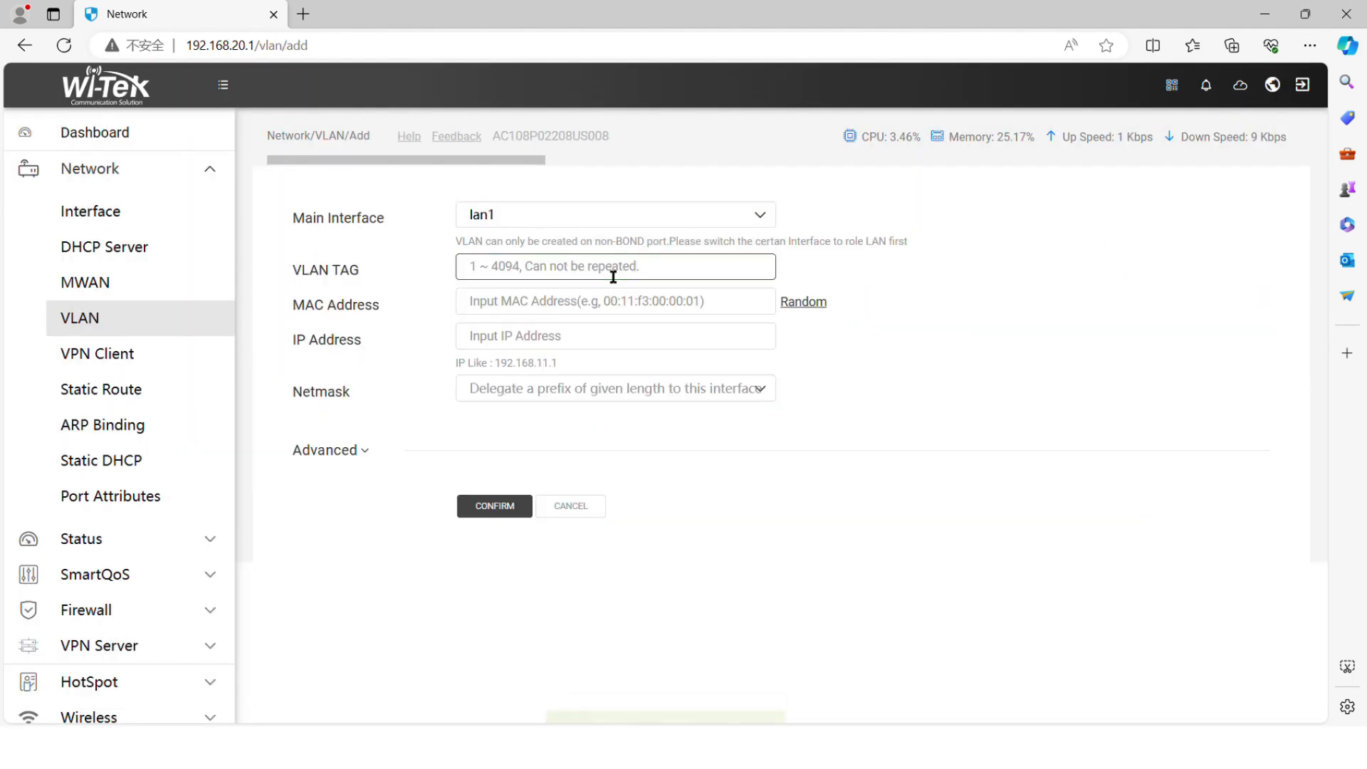
type("40")
left_click(803, 302)
left_click(633, 345)
type("192.168.")
left_click(616, 389)
left_click(573, 605)
left_click(516, 507)
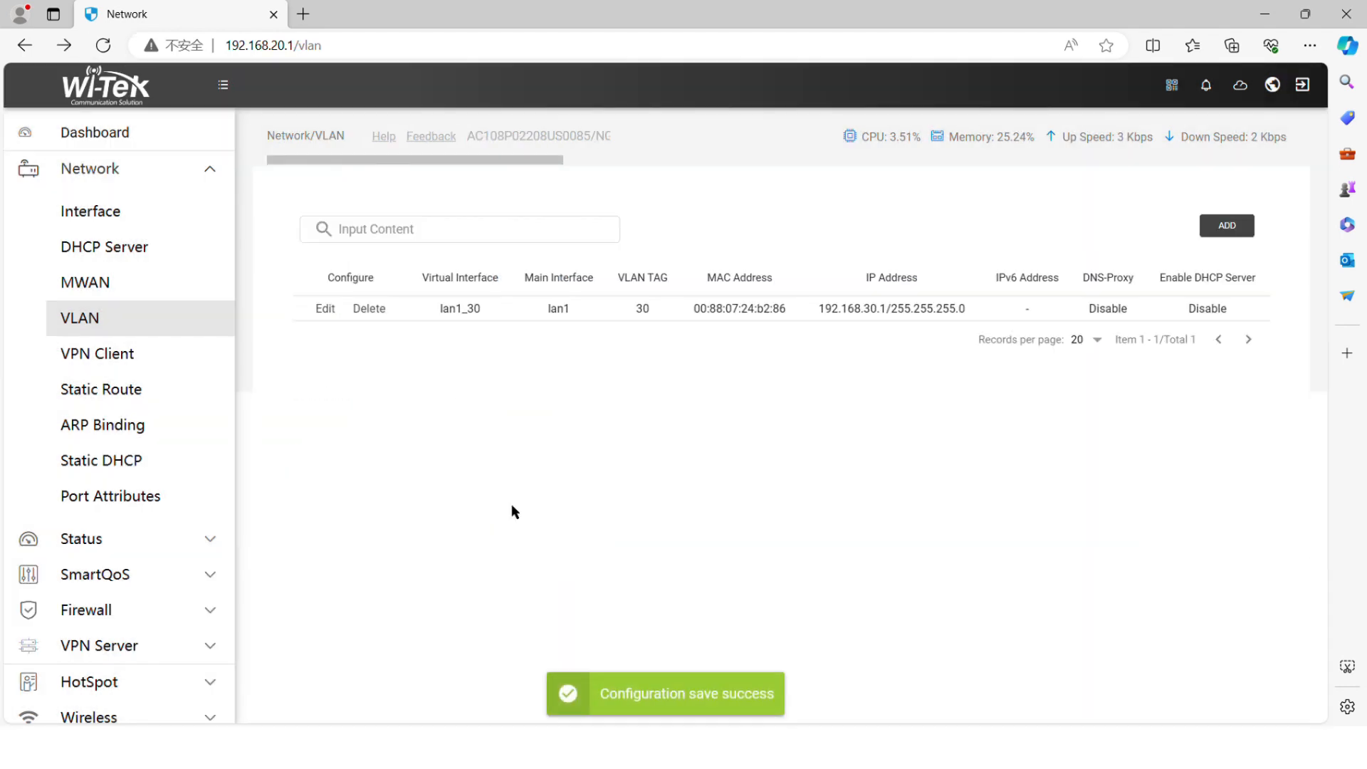
Step: Enable Basic Mode DHCP on lan1_30 with peer DNS 114.114.114.114
left_click(157, 255)
left_click(337, 339)
left_click(615, 339)
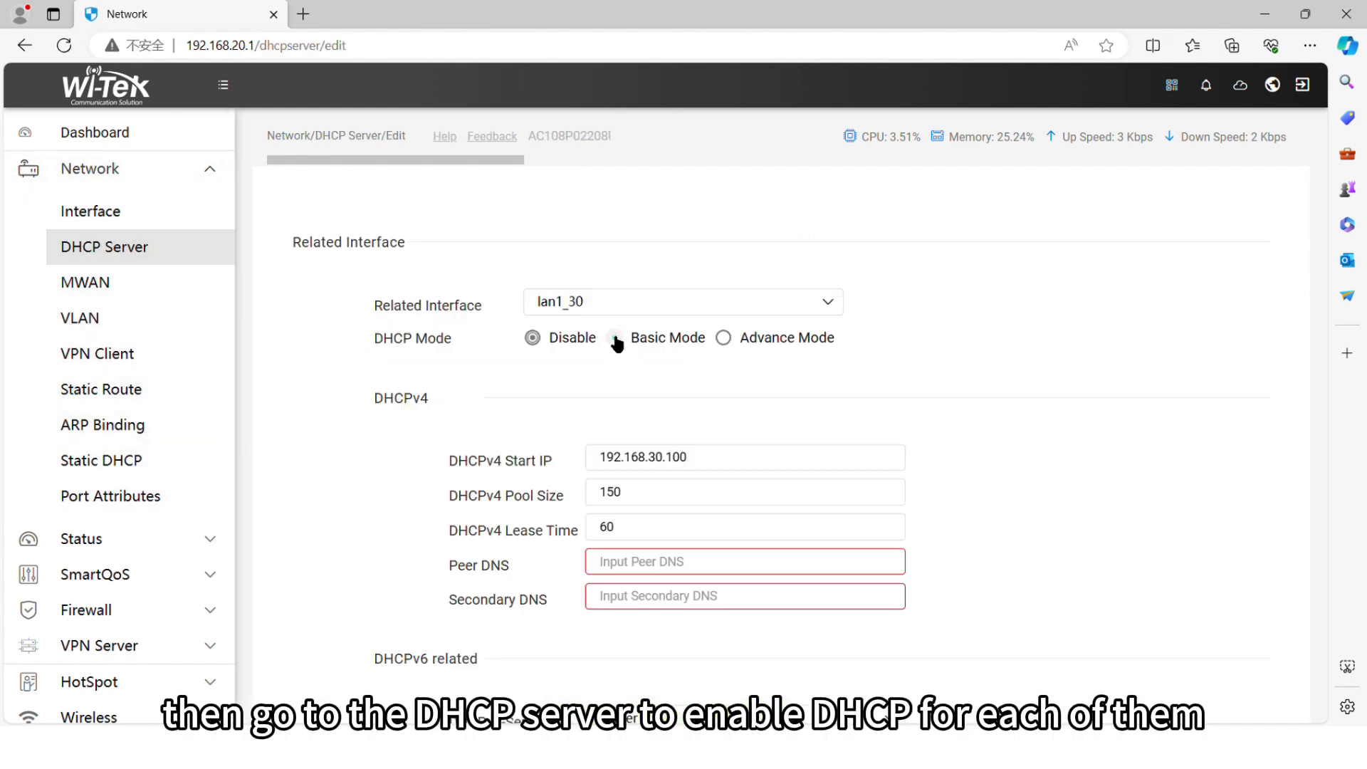
left_click(617, 572)
type("144")
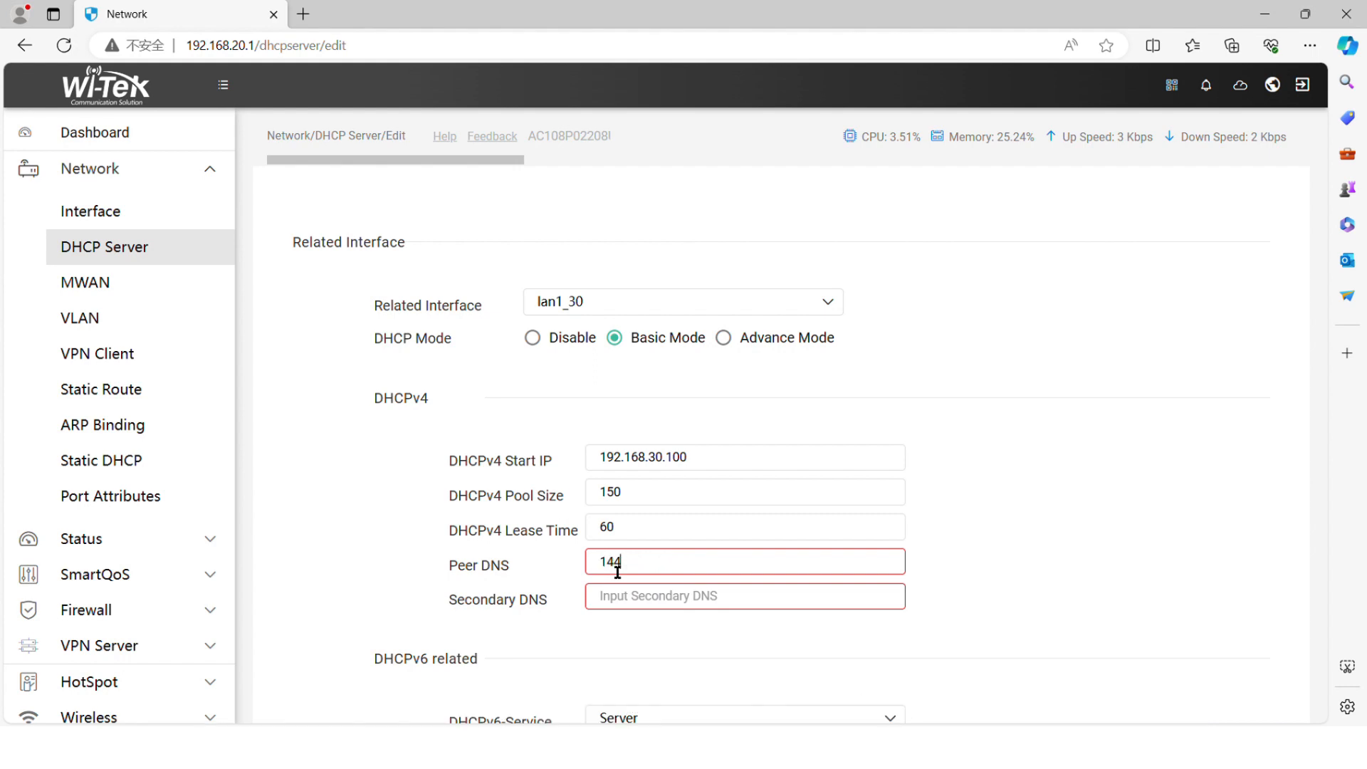
key("BackSpace")
key("BackSpace")
type("14.114.114.11")
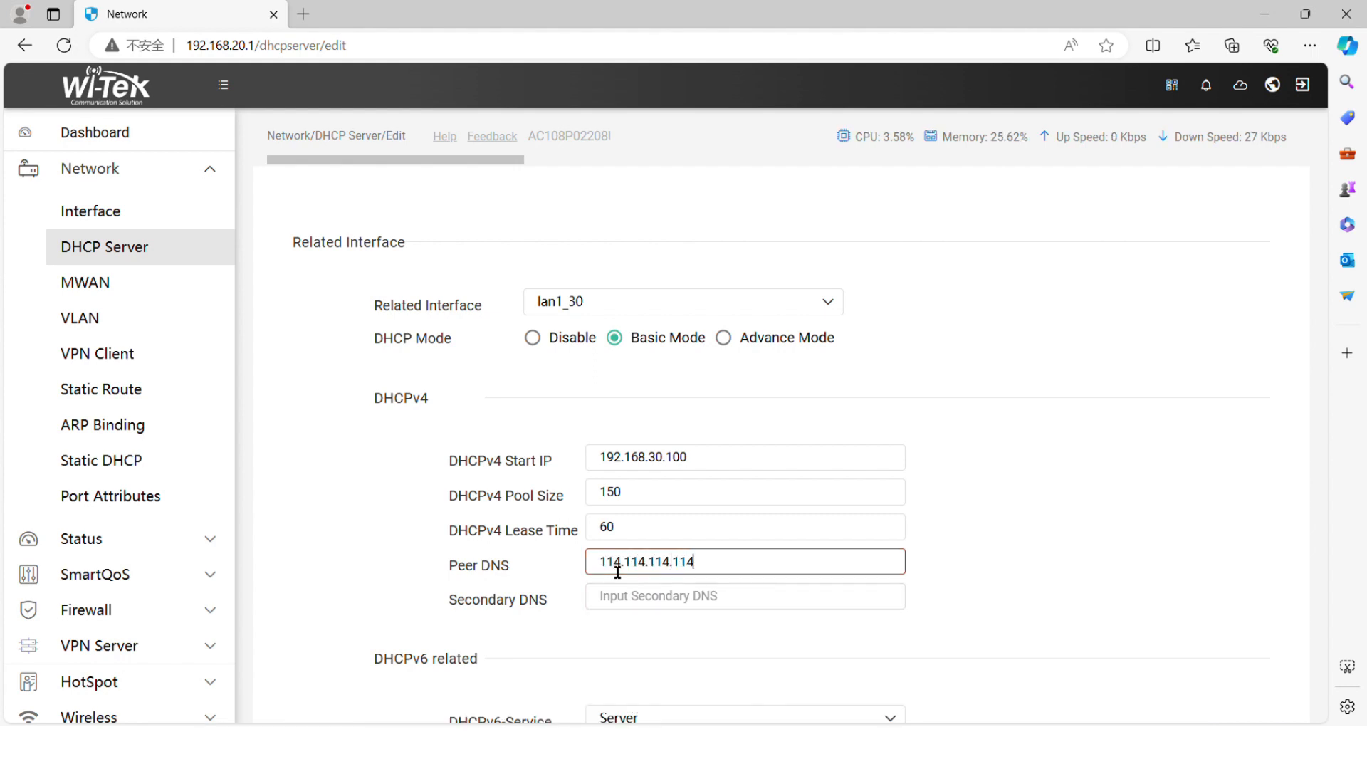
type("4")
scroll(593, 647, "down", 4)
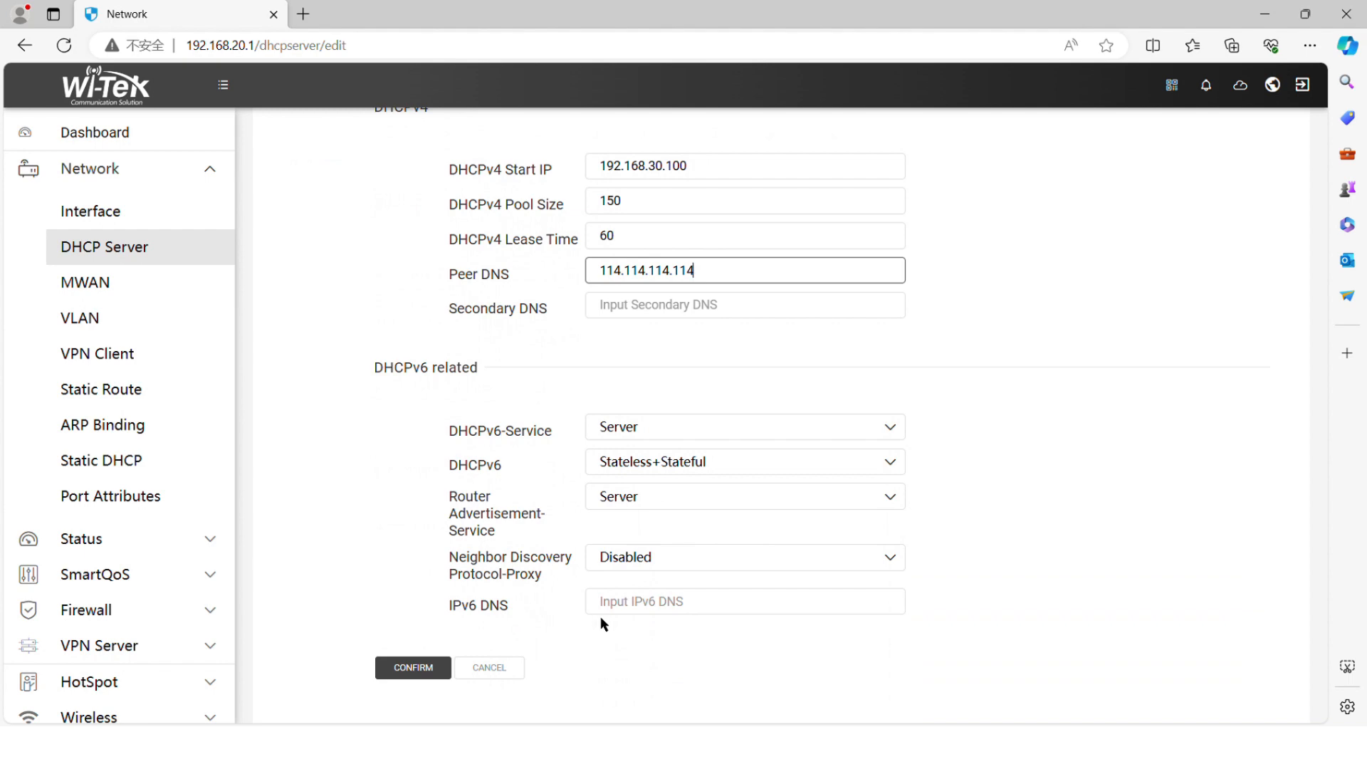
left_click(413, 667)
Step: Enable Basic Mode DHCP on lan1_40 with peer DNS 114.114.114.114
left_click(341, 391)
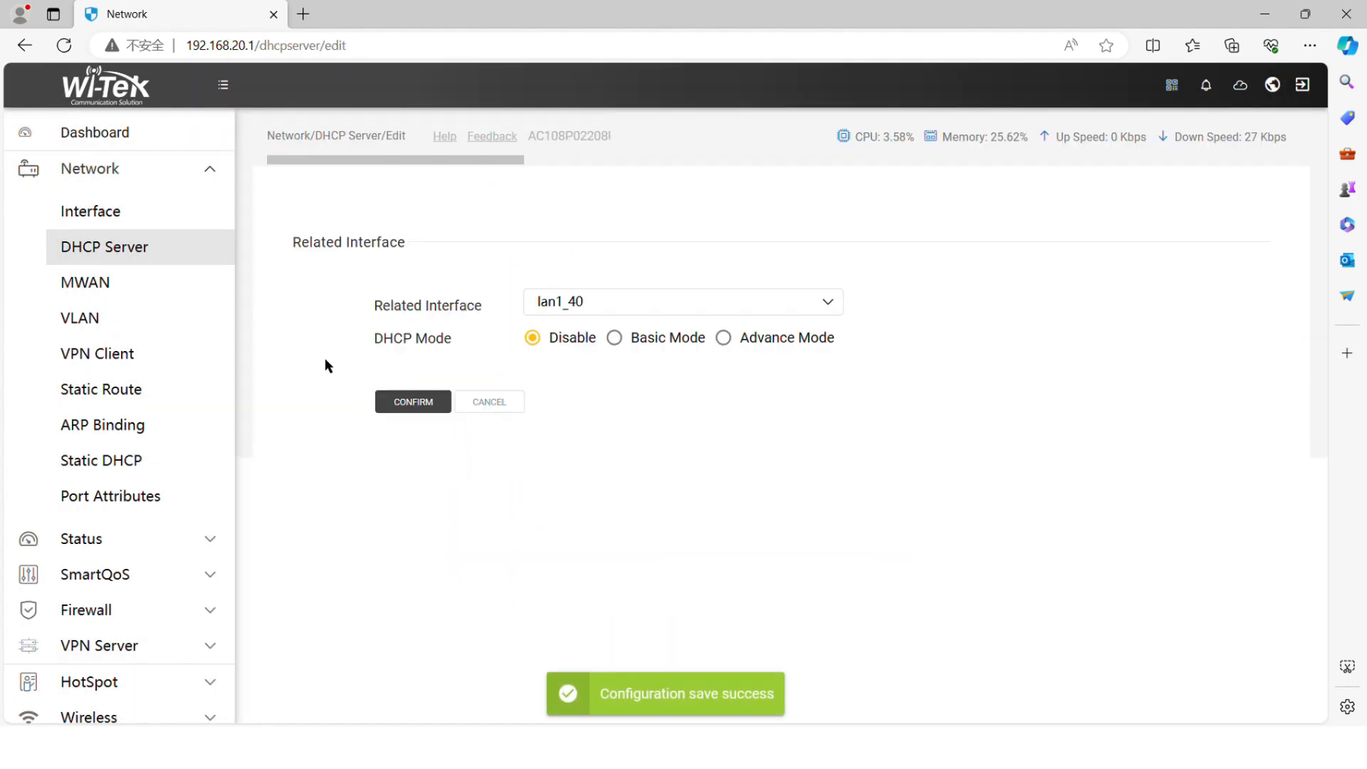
left_click(630, 338)
left_click(627, 564)
type("114.114.114.114")
scroll(629, 570, "down", 4)
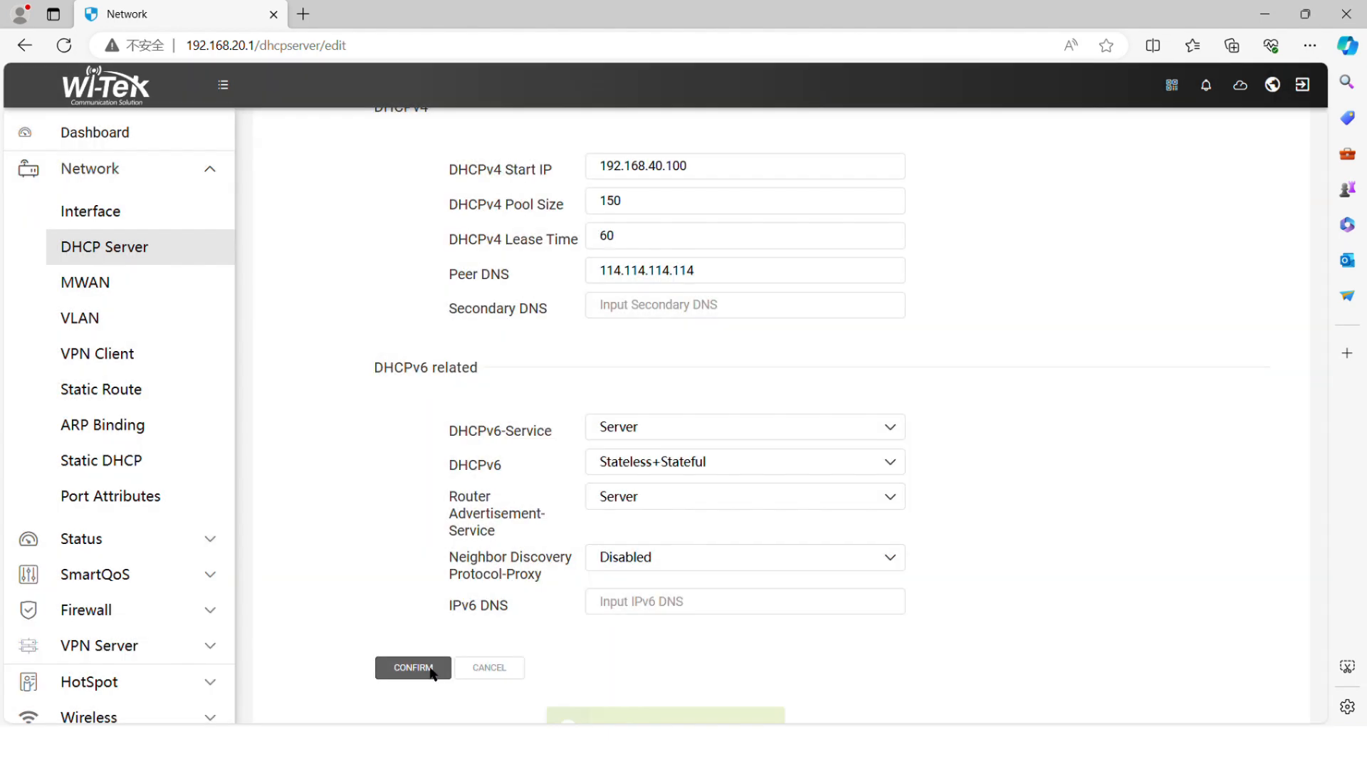
left_click(431, 669)
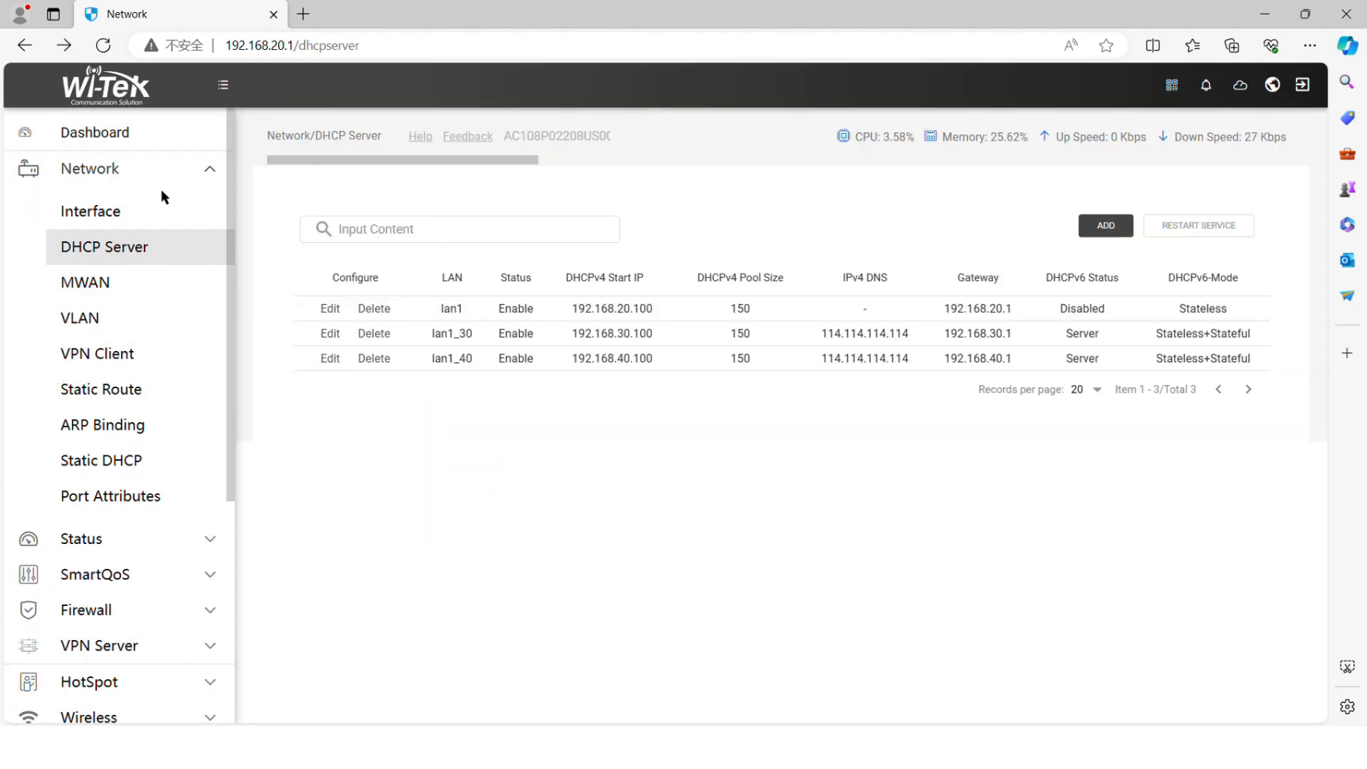
left_click(196, 183)
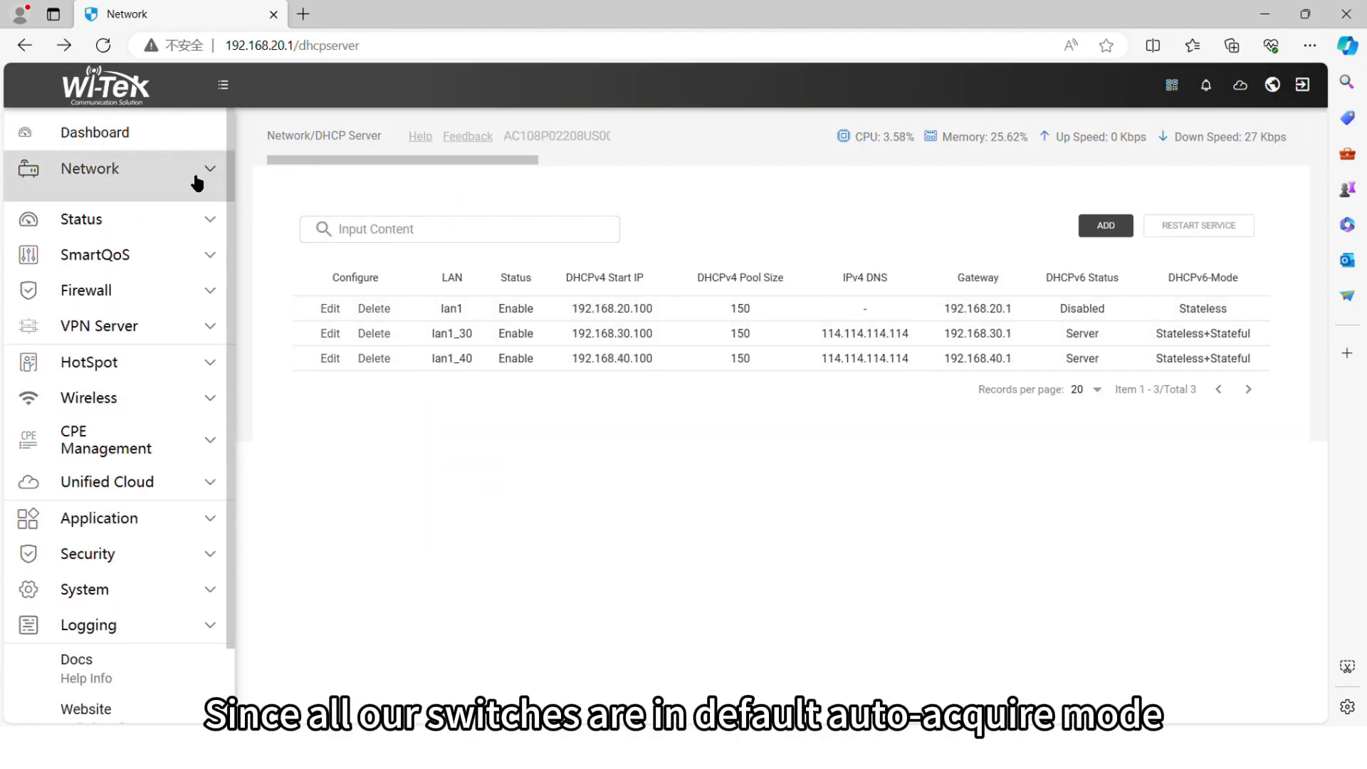
Step: Copy the switch address 192.168.20.102 from DHCP Leases and load it in a new tab
left_click(169, 208)
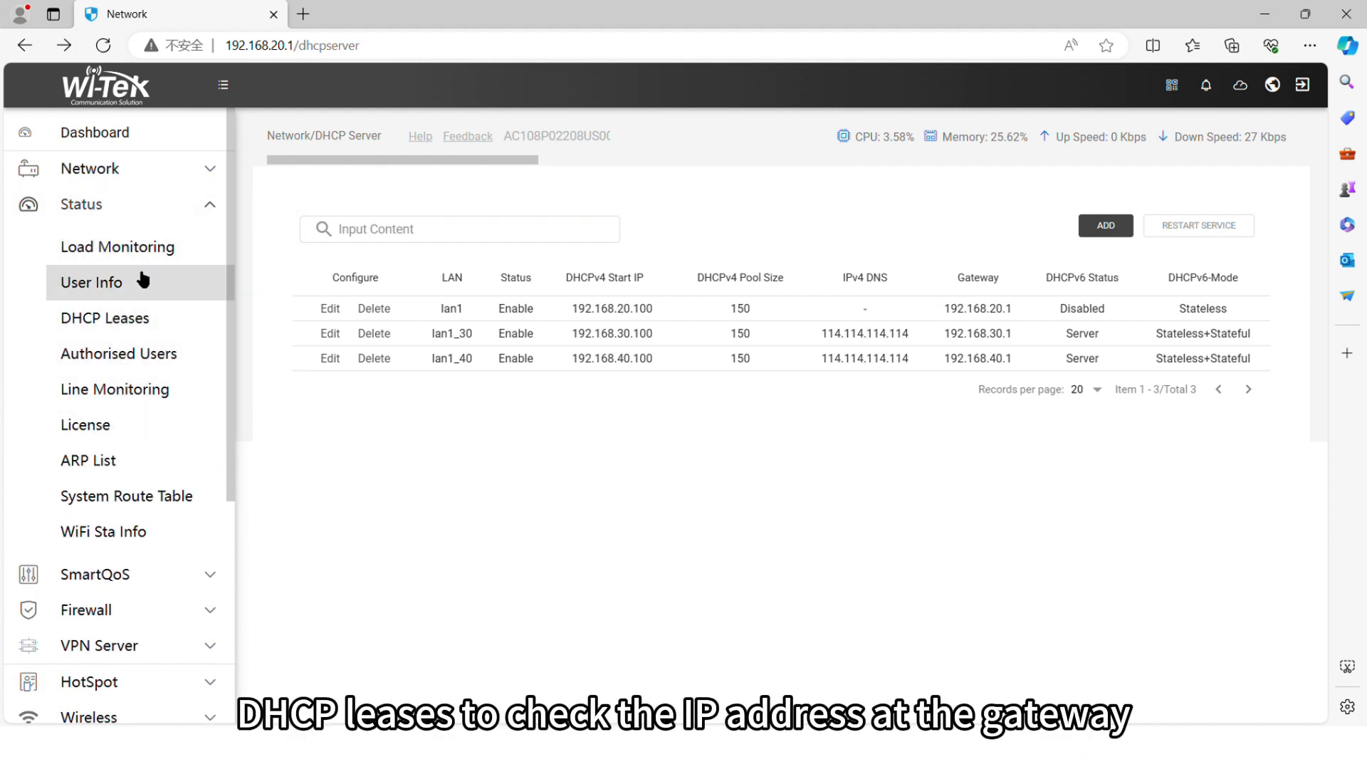
left_click(112, 322)
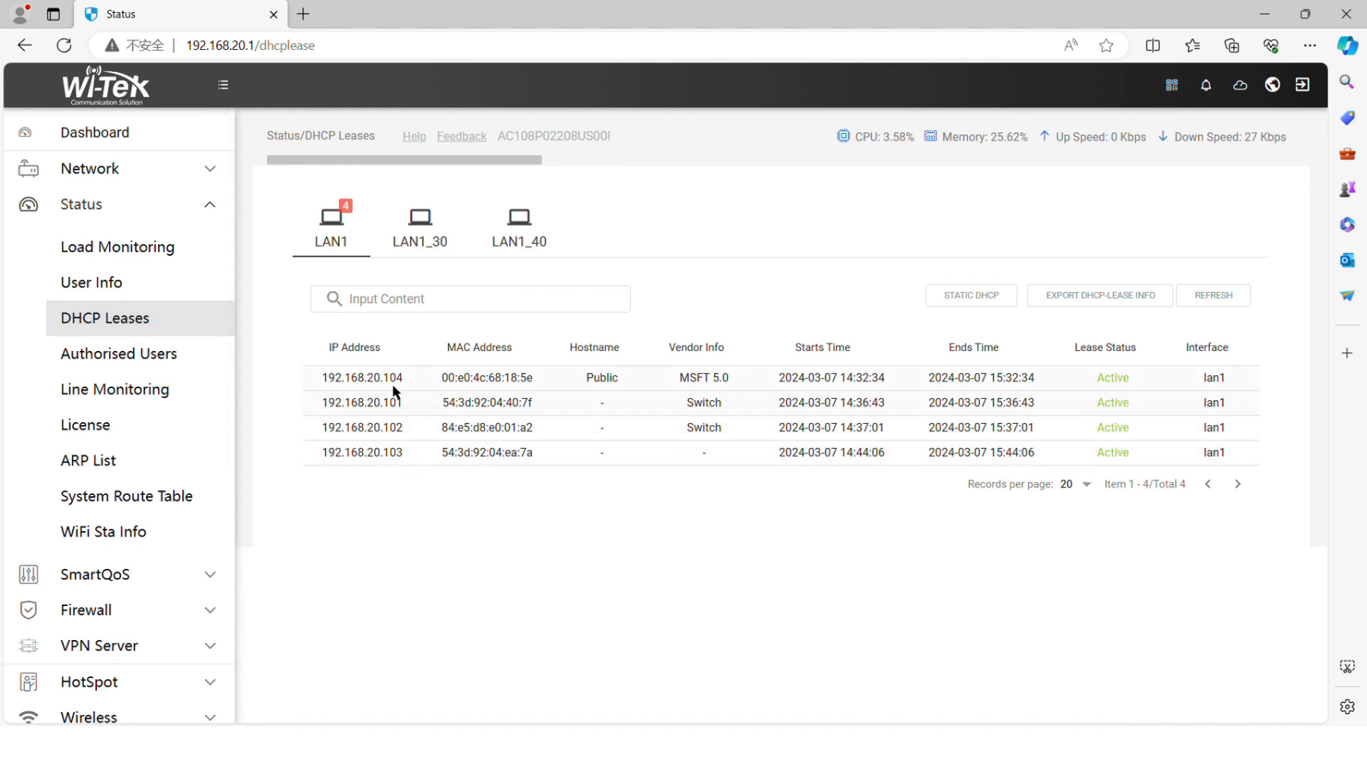
double_click(363, 427)
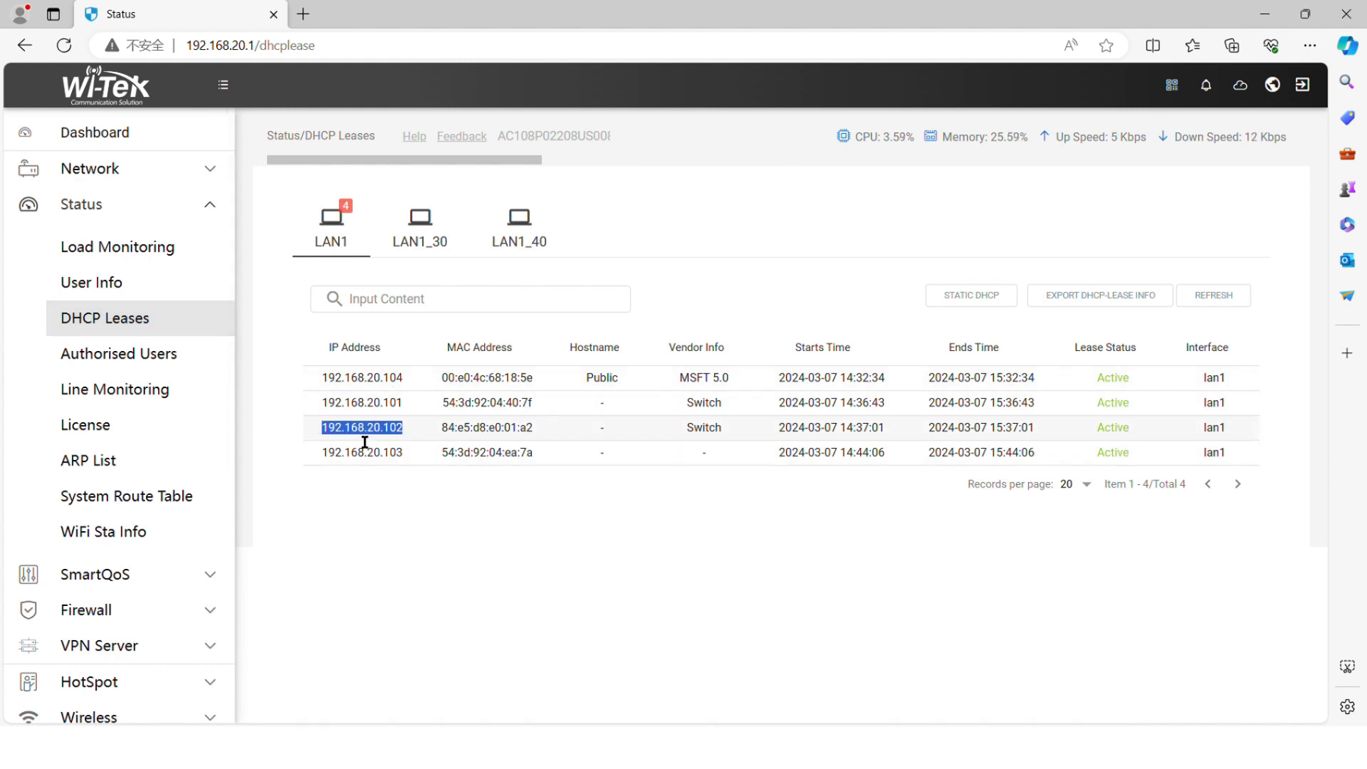
key("ctrl+c")
key("ctrl+t")
key("ctrl+v")
key("Return")
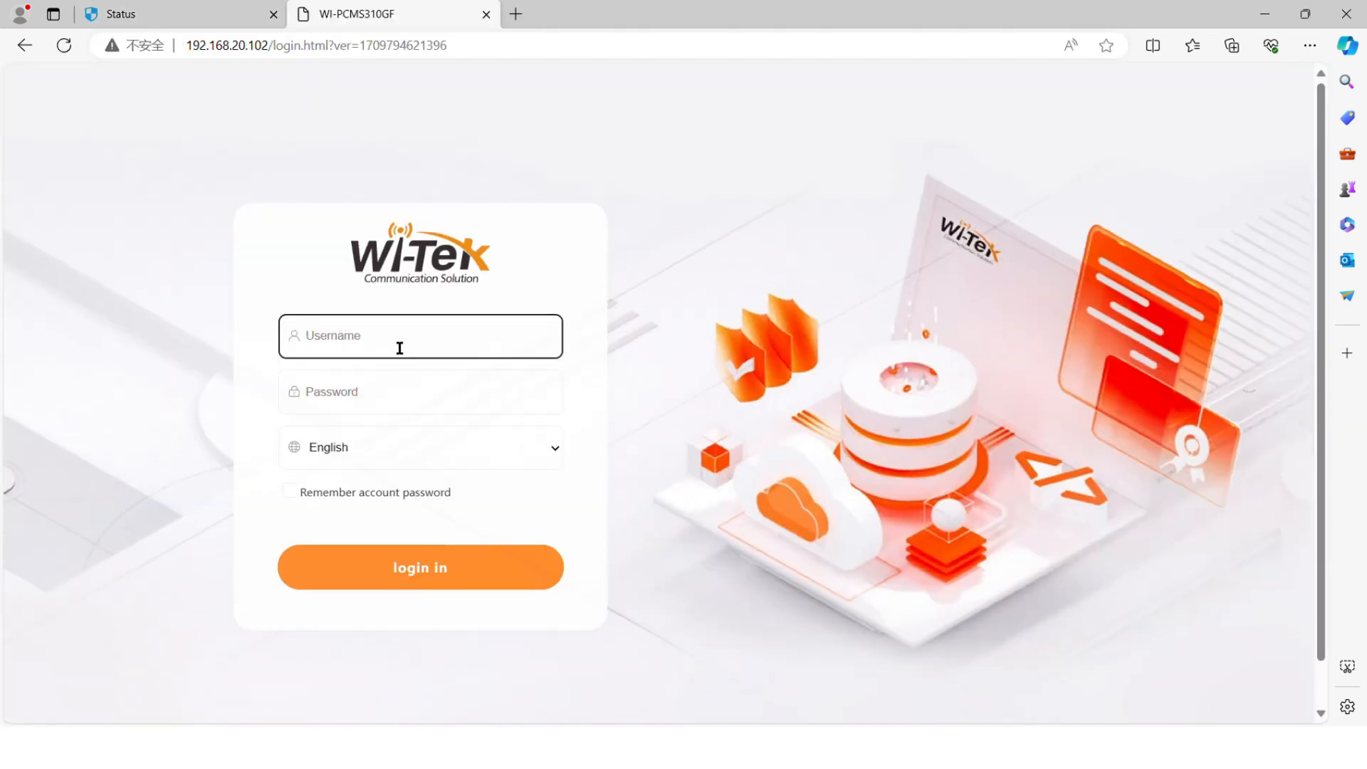
Step: Log in to the .102 switch with the admin username and password
type("admin")
left_click(366, 392)
type("admin")
key("Return")
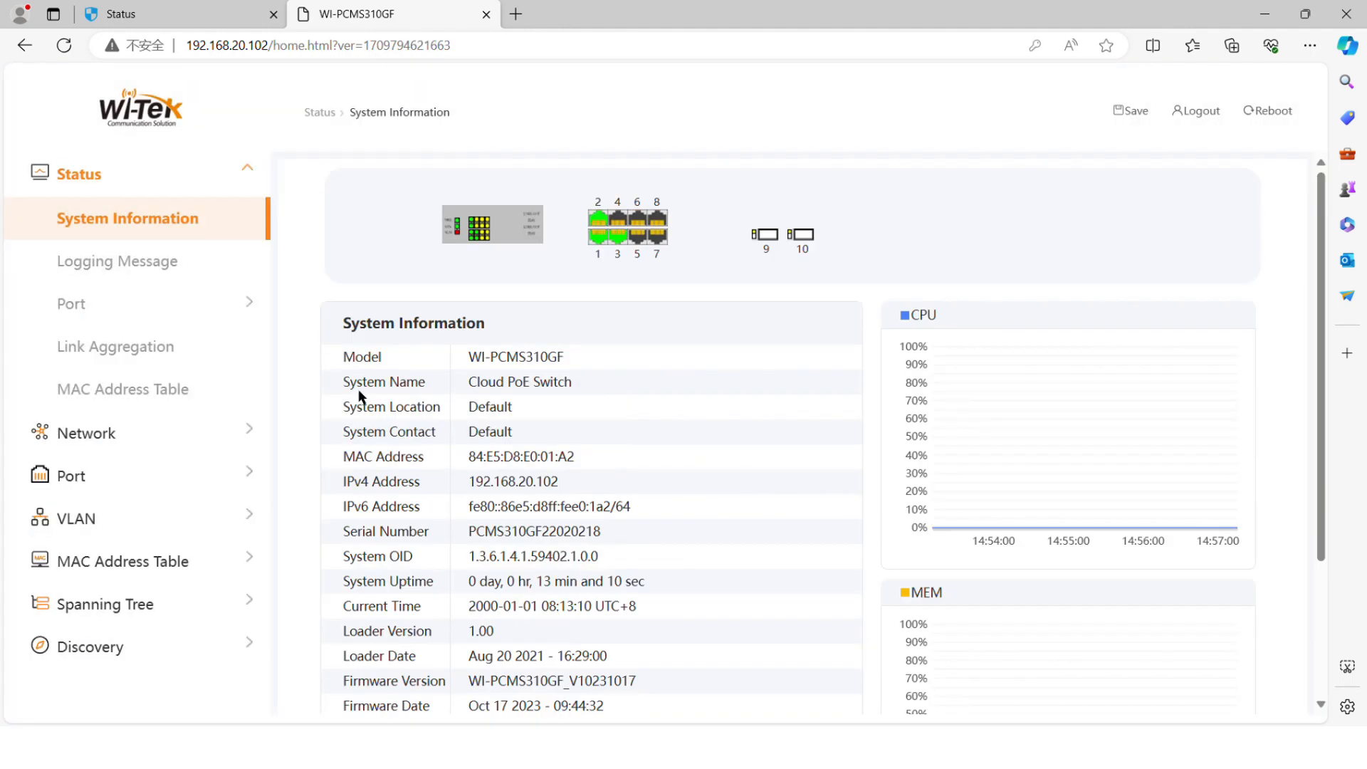
Step: Open 192.168.20.101 in a new tab and log in with the admin credentials
left_click(518, 14)
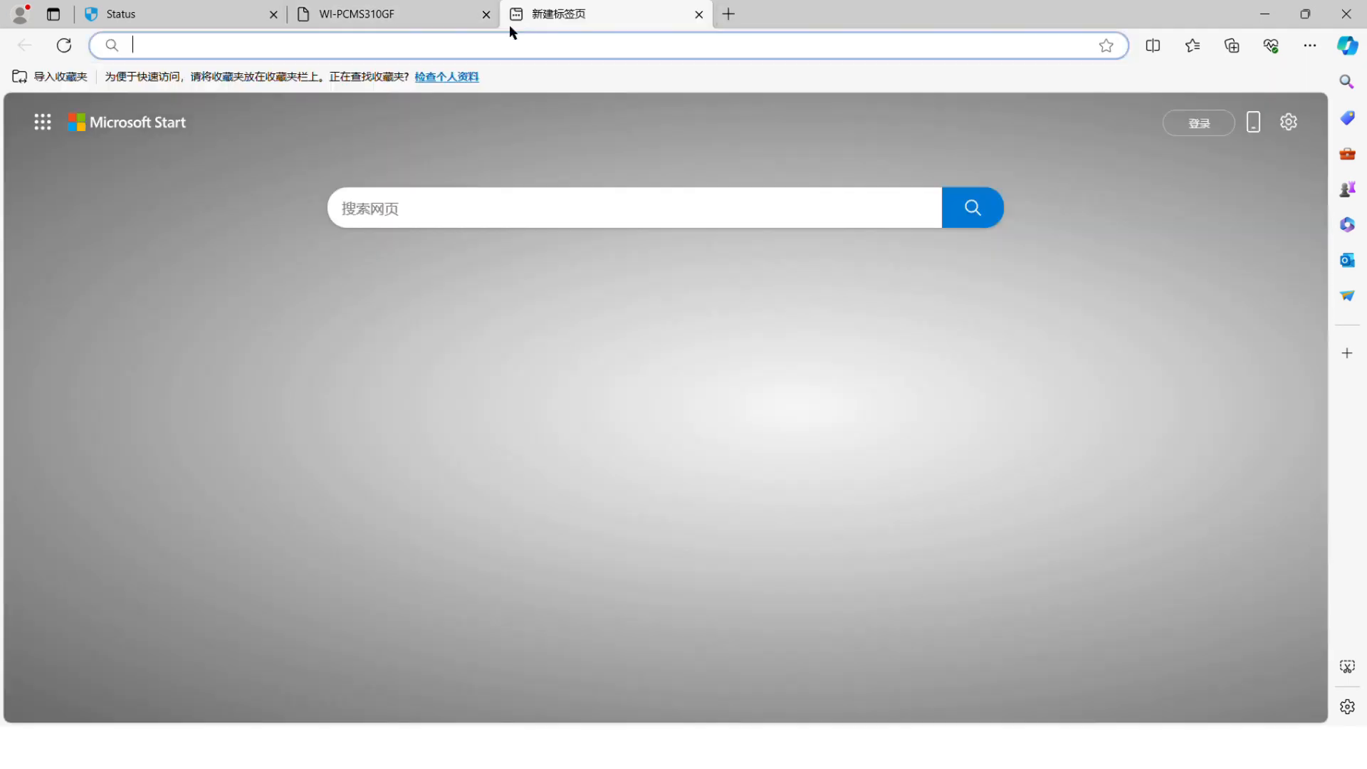
left_click(194, 8)
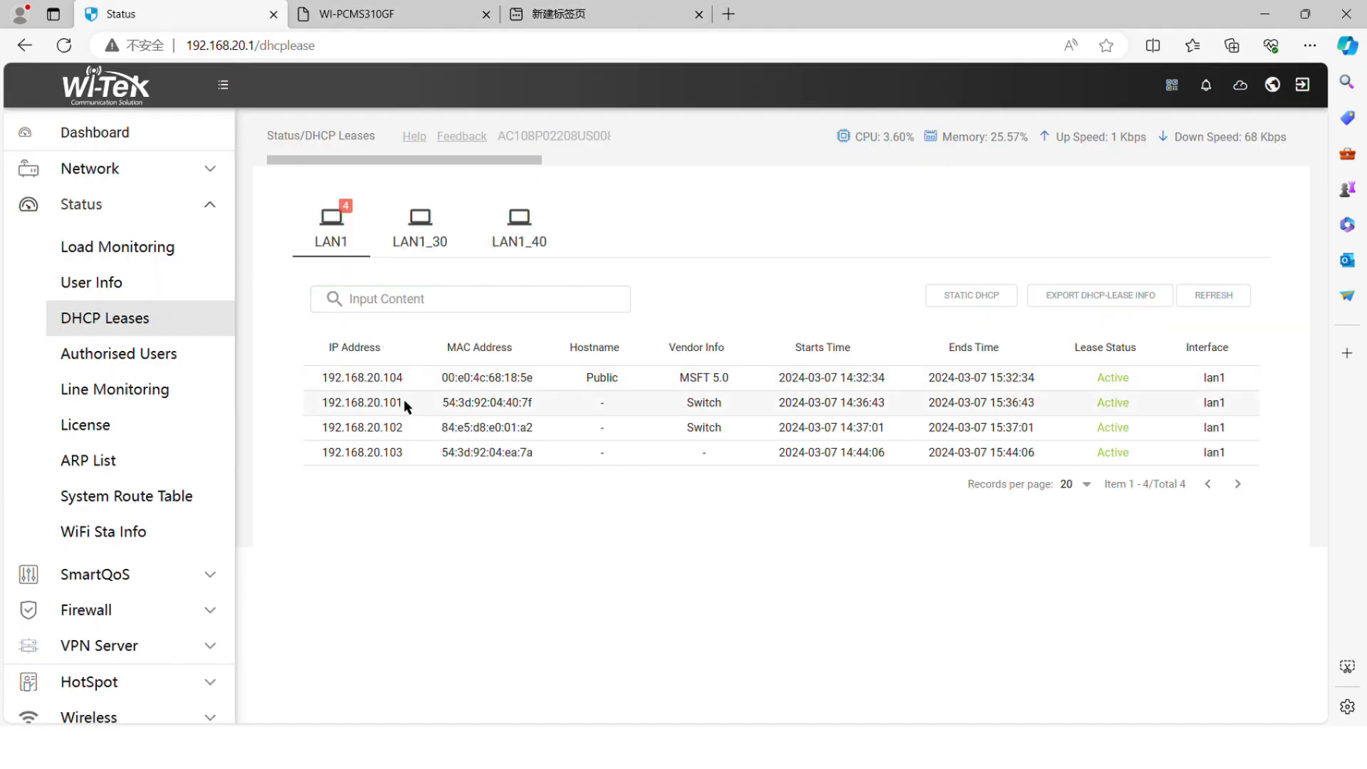
left_click(545, 9)
key("ctrl+v")
key("Return")
type("admin")
left_click(376, 396)
type("a")
left_click(379, 549)
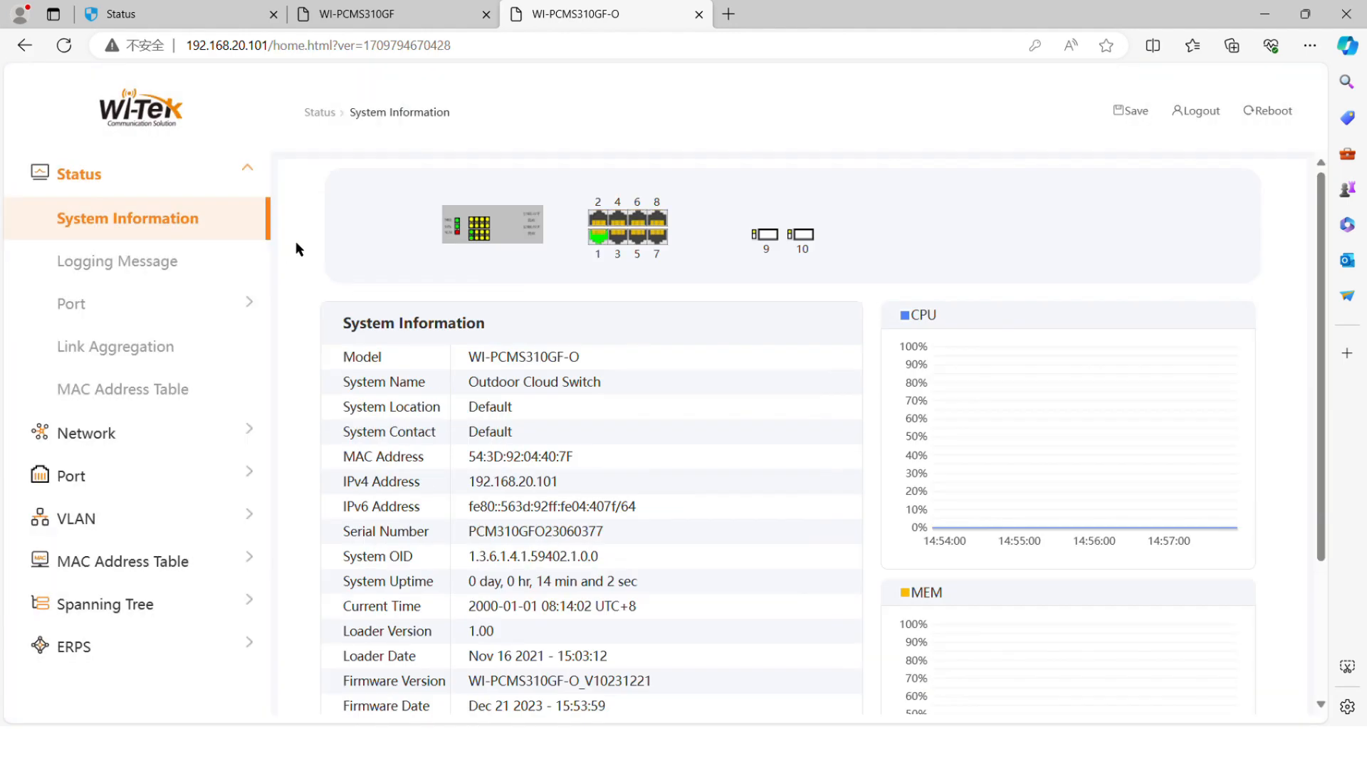
Step: Copy 192.168.20.103 from DHCP Leases, open it in a new tab, and log in as admin
left_click(729, 14)
left_click(243, 10)
left_click_drag(405, 453, 314, 462)
key("ctrl+c")
left_click(748, 14)
left_click(574, 52)
key("ctrl+v")
key("Return")
left_click(538, 418)
type("ad")
key("Tab")
left_click(565, 502)
type("admin")
key("Return")
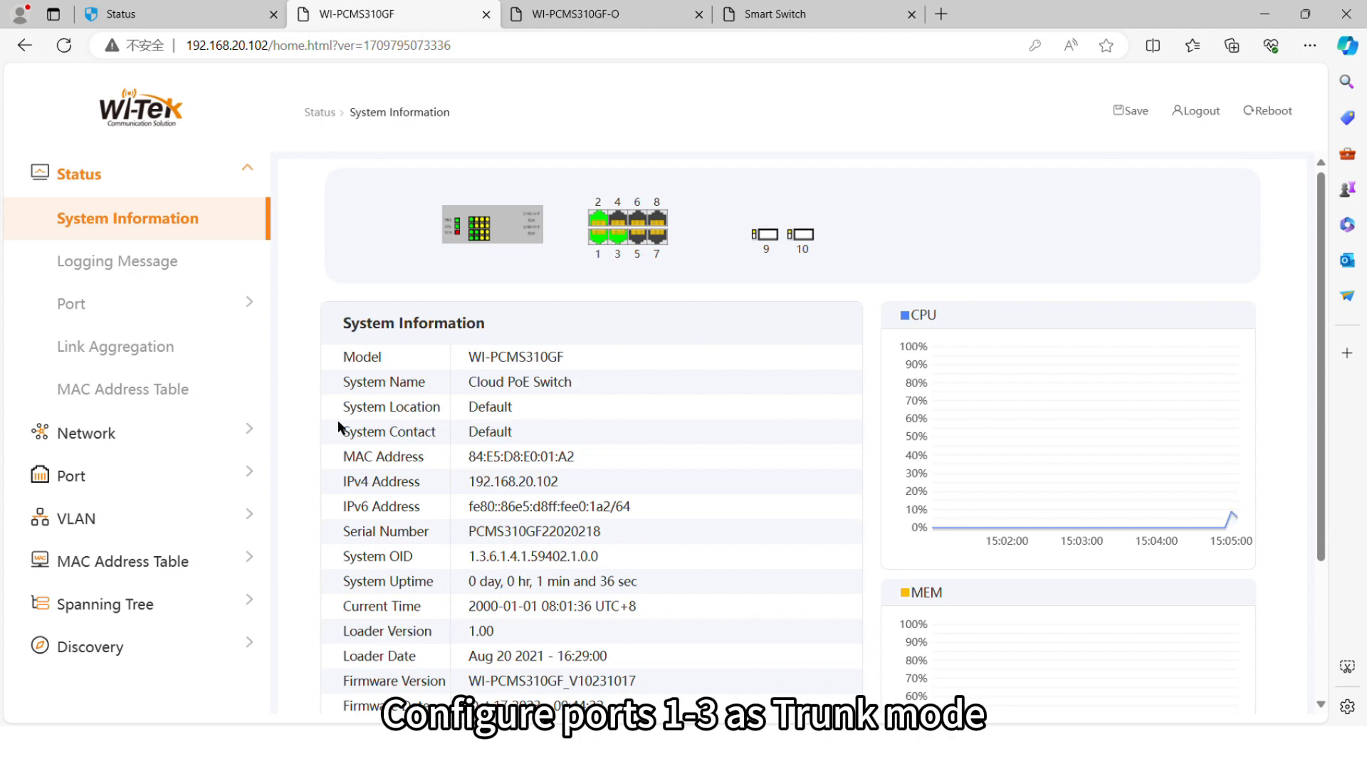
Step: Move VLAN 30 and VLAN 40 into the created VLANs on the .102 switch and apply
left_click(159, 522)
scroll(421, 280, "down", 8)
left_click(409, 329)
left_click(474, 264)
scroll(420, 306, "down", 2)
left_click(406, 321)
left_click(473, 265)
left_click(374, 388)
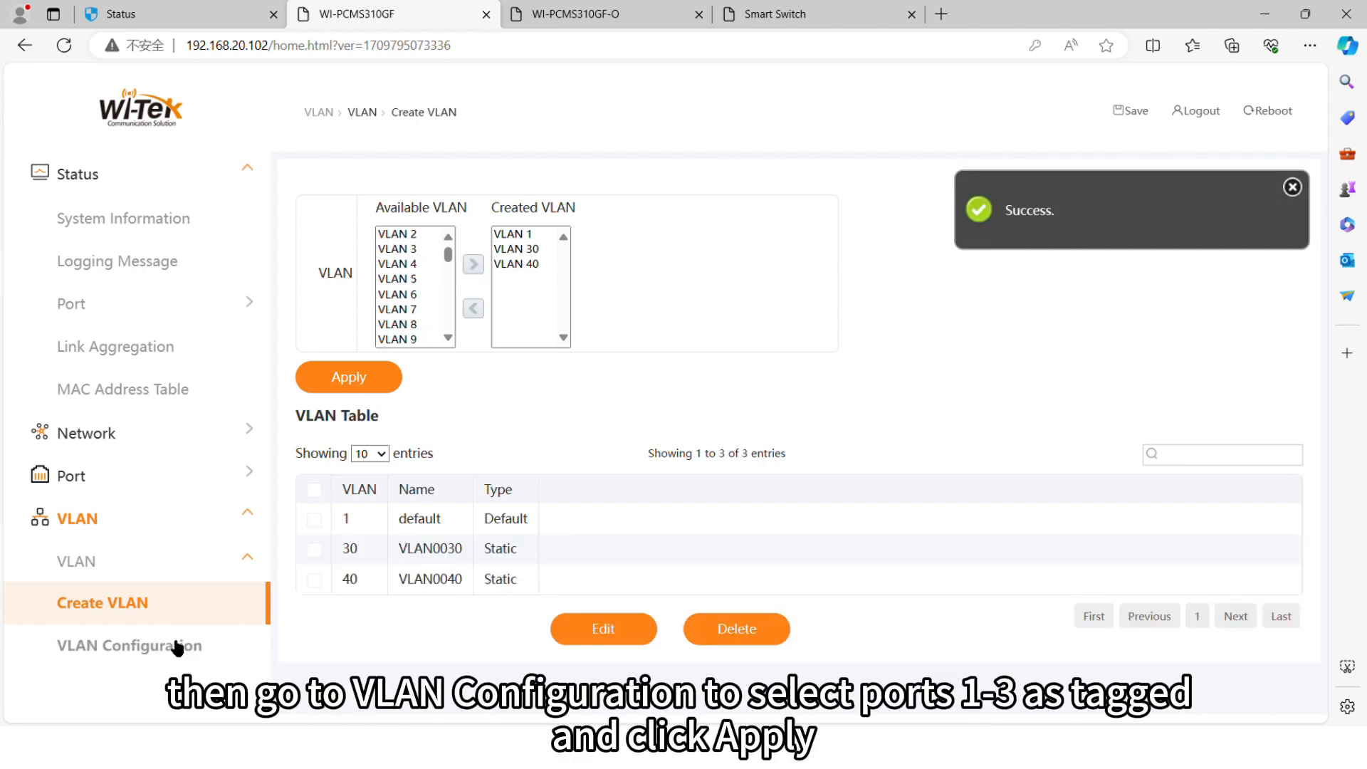
Step: Tag GE1–GE3 in VLAN 30 and GE1–GE2 in VLAN 40, applying each
left_click(178, 647)
left_click(357, 249)
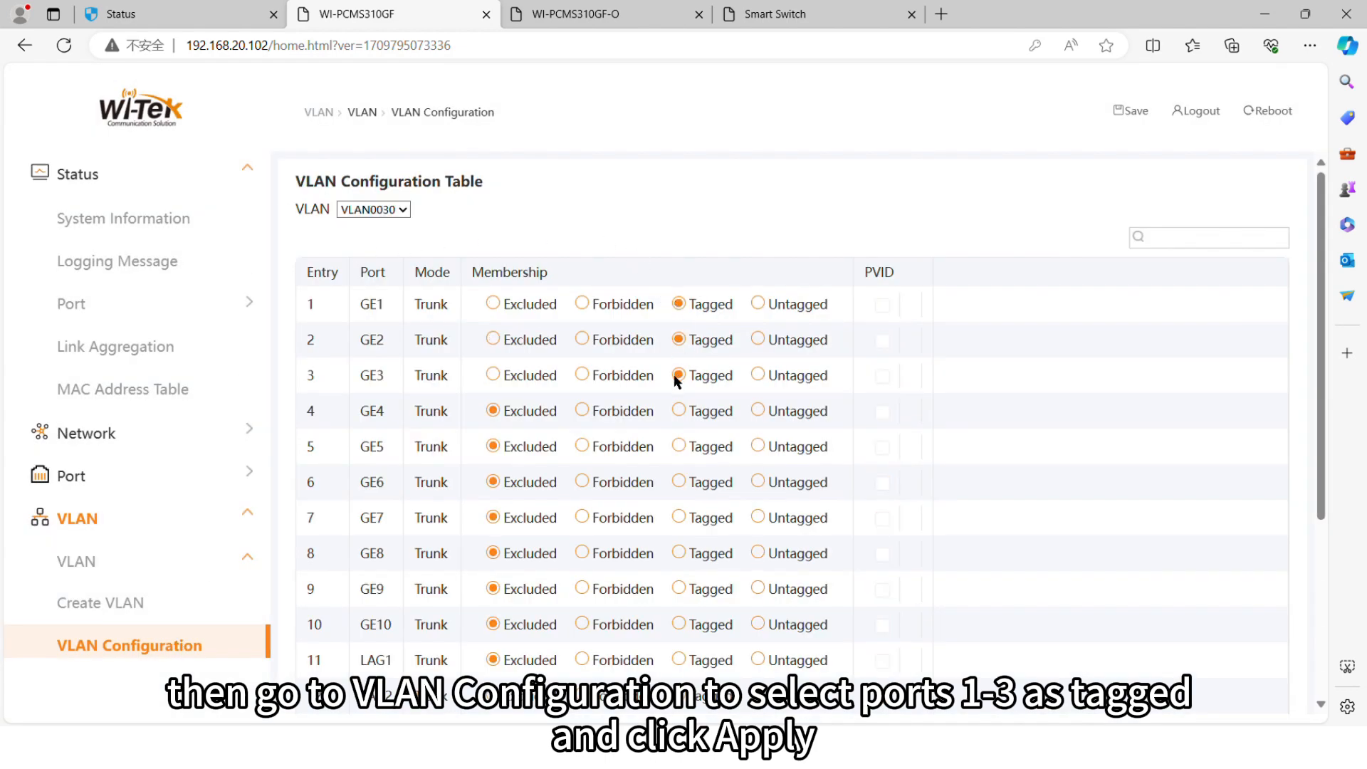
scroll(651, 503, "down", 5)
left_click(766, 678)
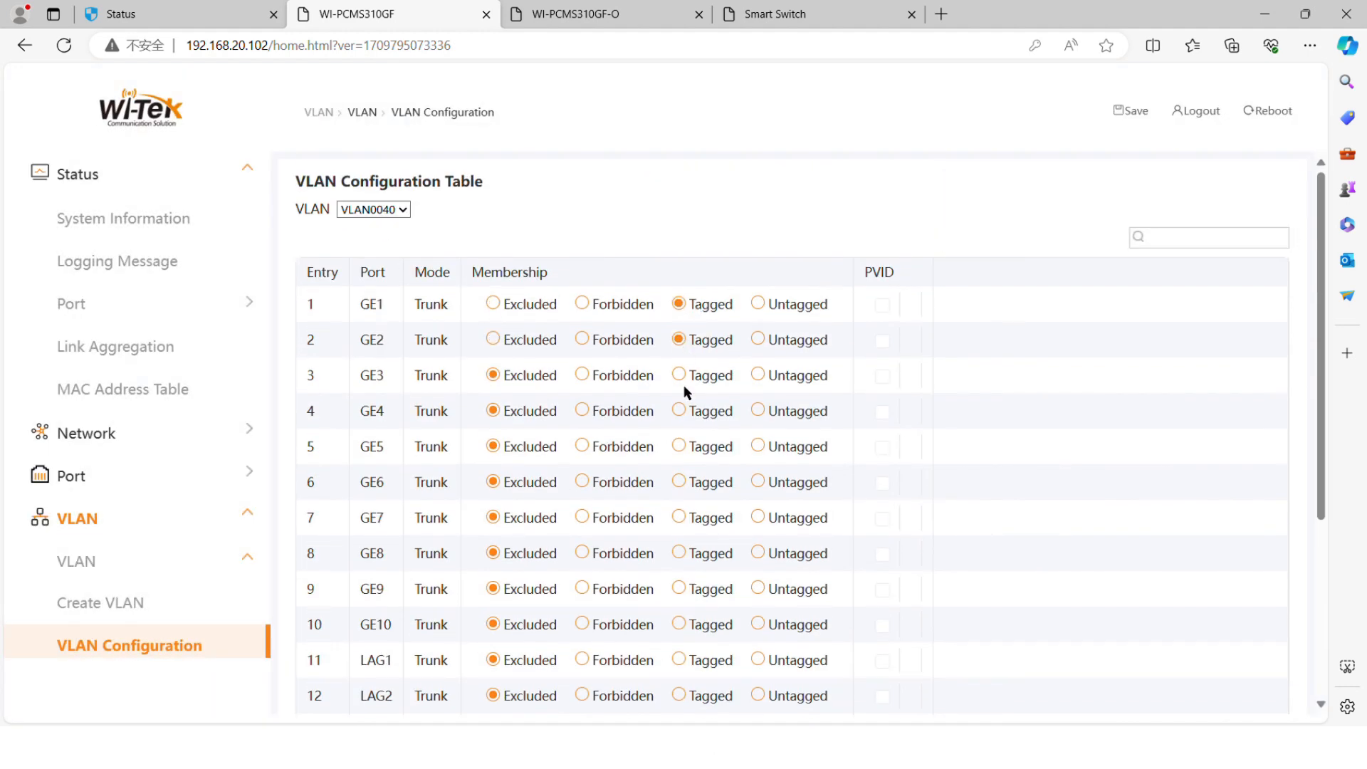
scroll(690, 434, "down", 4)
left_click(779, 693)
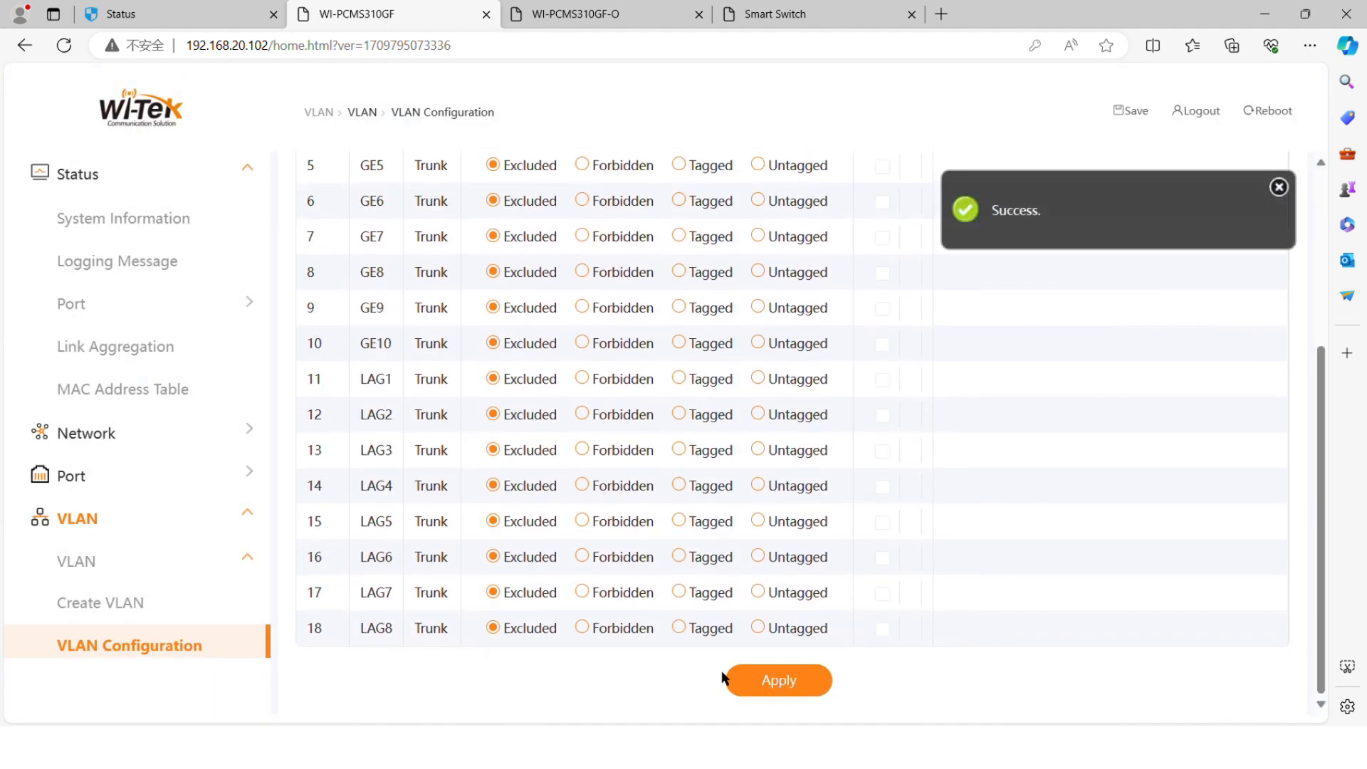
left_click(575, 14)
left_click(167, 525)
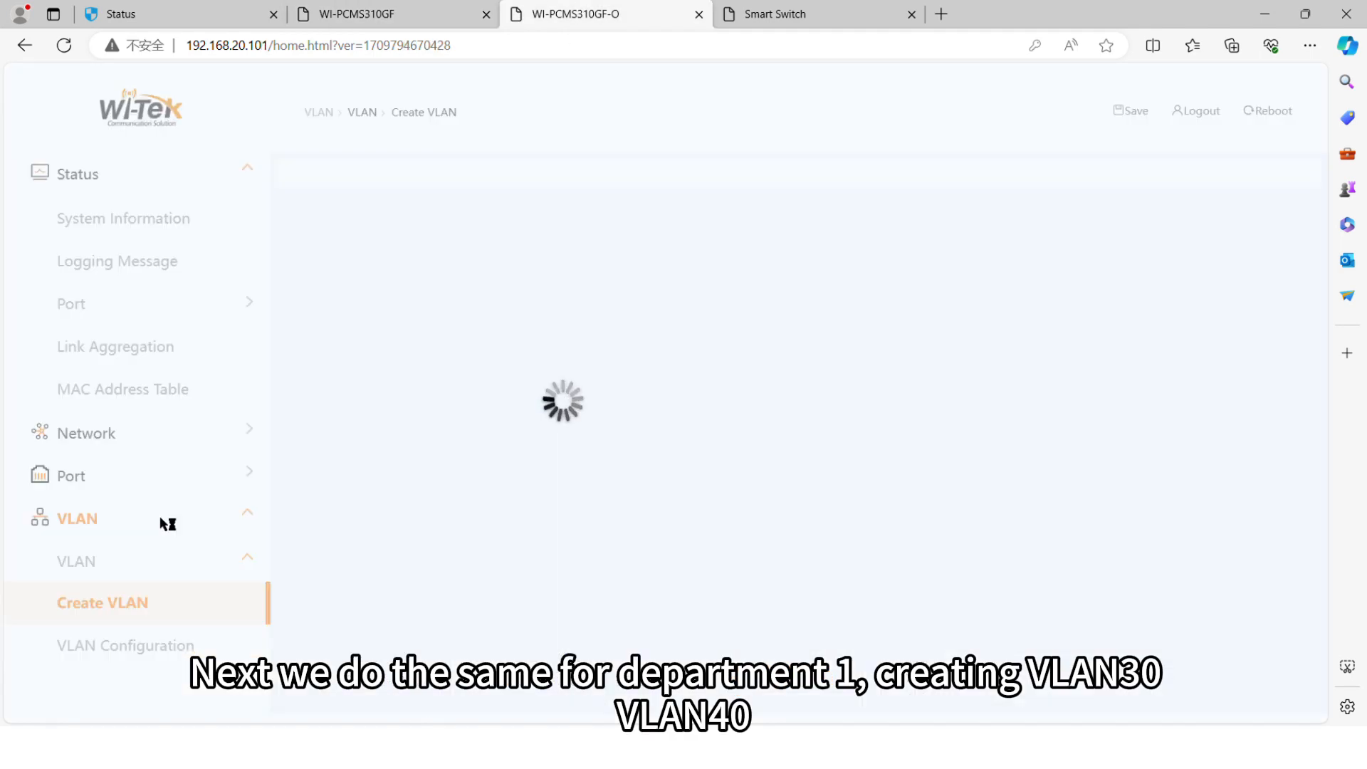
Step: Move VLAN 30 and VLAN 40 into the created VLANs on the .101 switch and apply
scroll(420, 333, "down", 2)
scroll(419, 333, "down", 6)
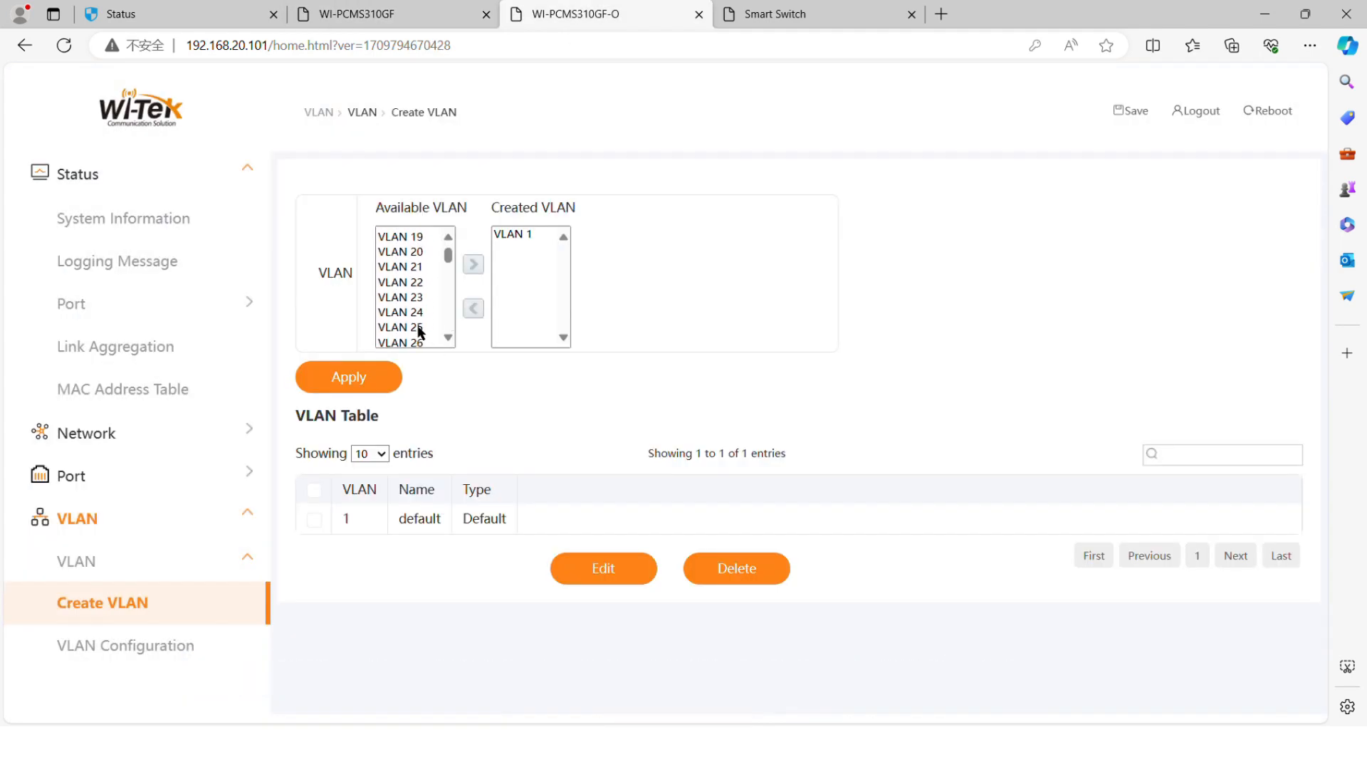
left_click(418, 331)
left_click(473, 264)
scroll(416, 313, "down", 3)
left_click(413, 321)
left_click(473, 265)
left_click(349, 377)
left_click(158, 646)
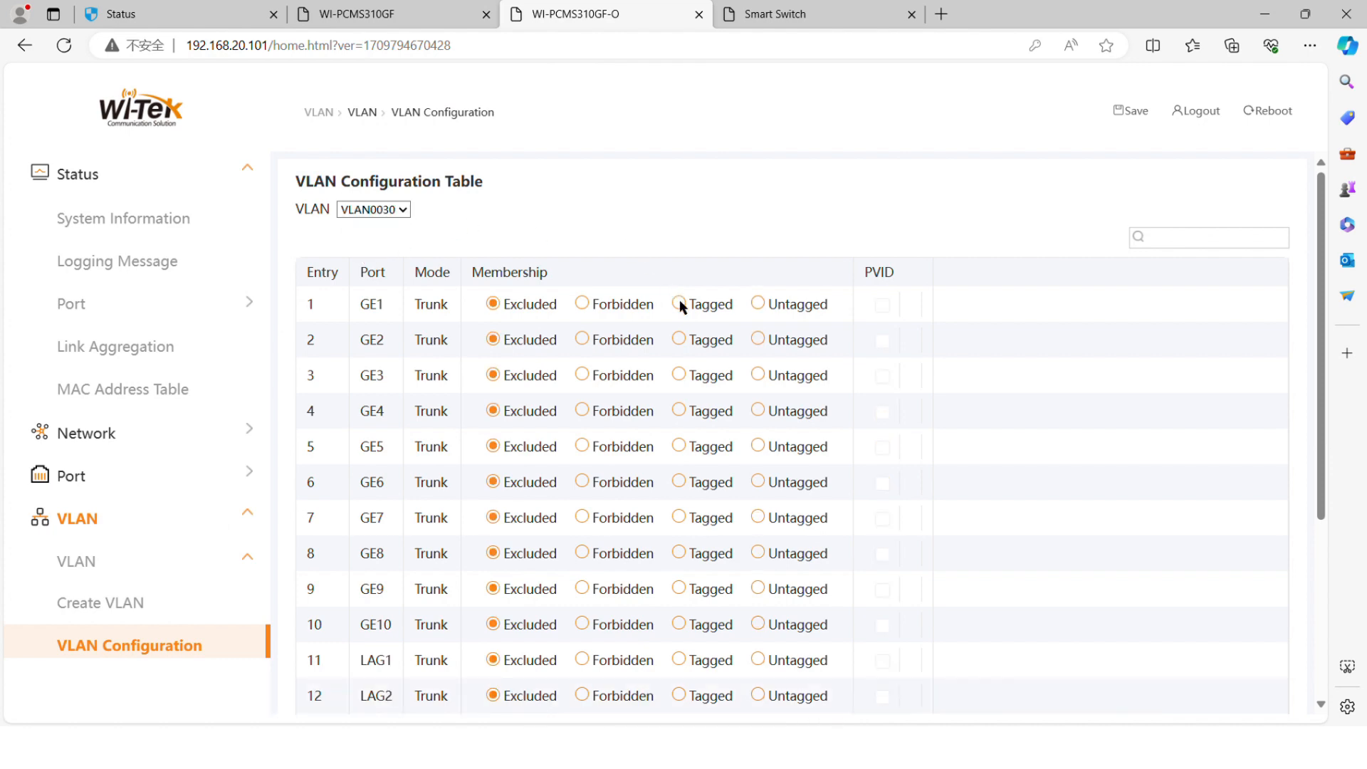
Step: Make GE2–GE10 untagged members of VLAN 30 and apply
left_click(758, 341)
left_click(757, 375)
left_click(757, 411)
left_click(757, 446)
left_click(758, 482)
left_click(758, 518)
left_click(758, 554)
left_click(758, 589)
left_click(758, 624)
scroll(641, 612, "down", 4)
left_click(746, 678)
Step: Make GE1 a tagged member of VLAN 40 and apply
left_click(398, 259)
left_click(678, 304)
scroll(723, 621, "down", 4)
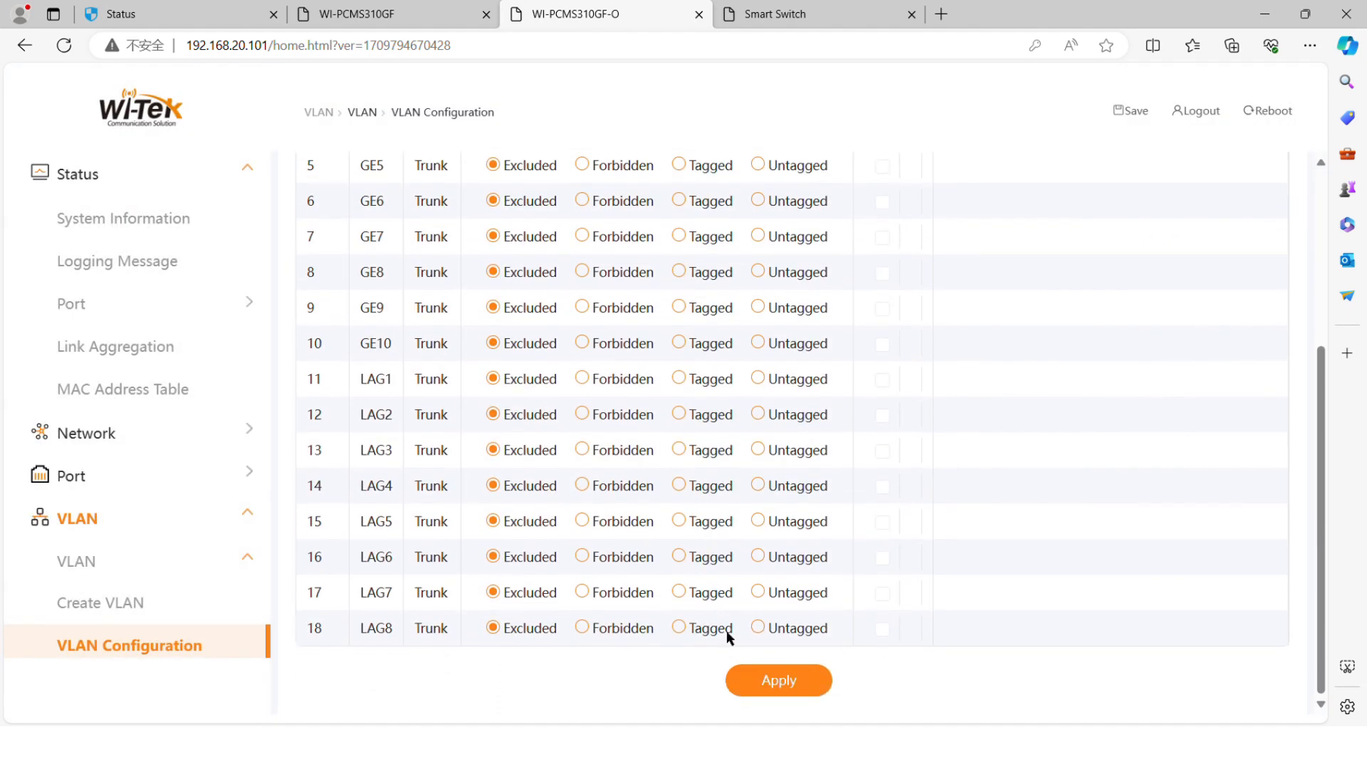
left_click(745, 679)
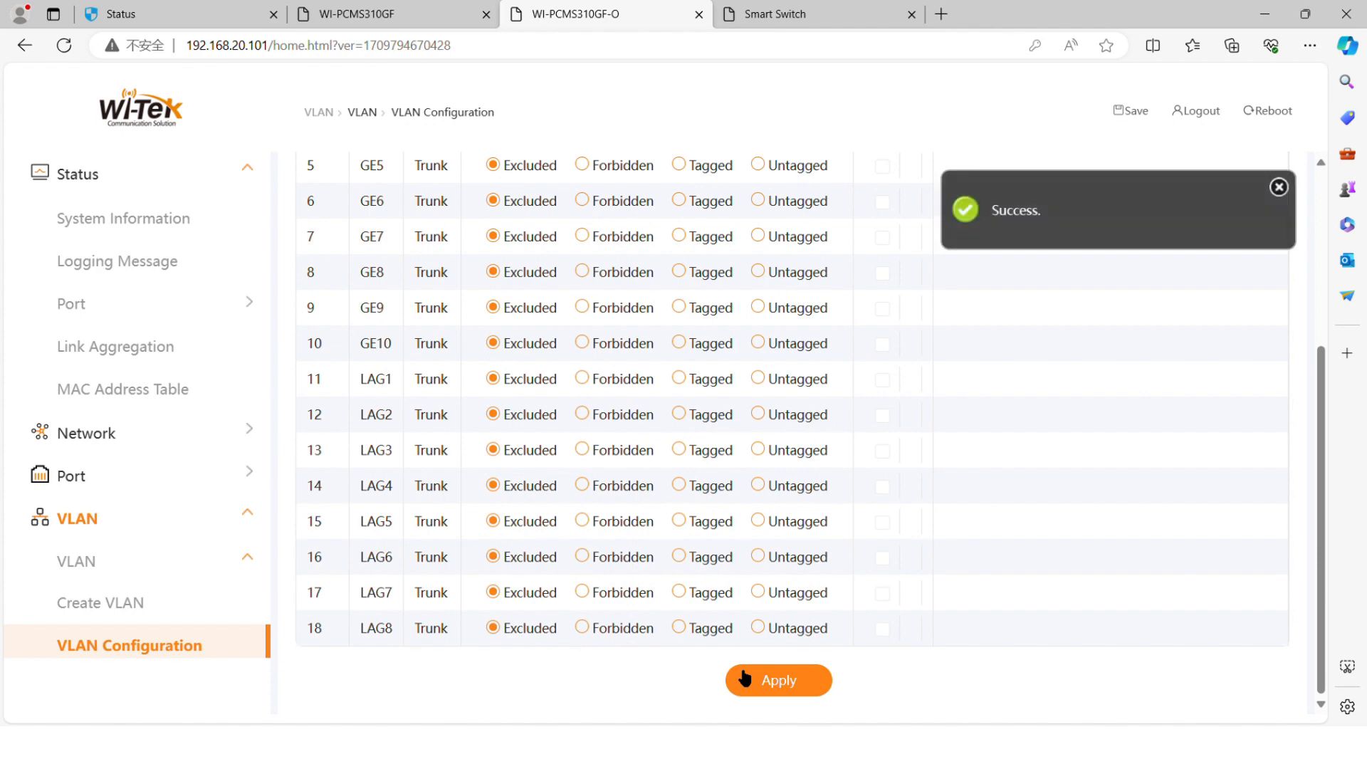
scroll(171, 584, "down", 3)
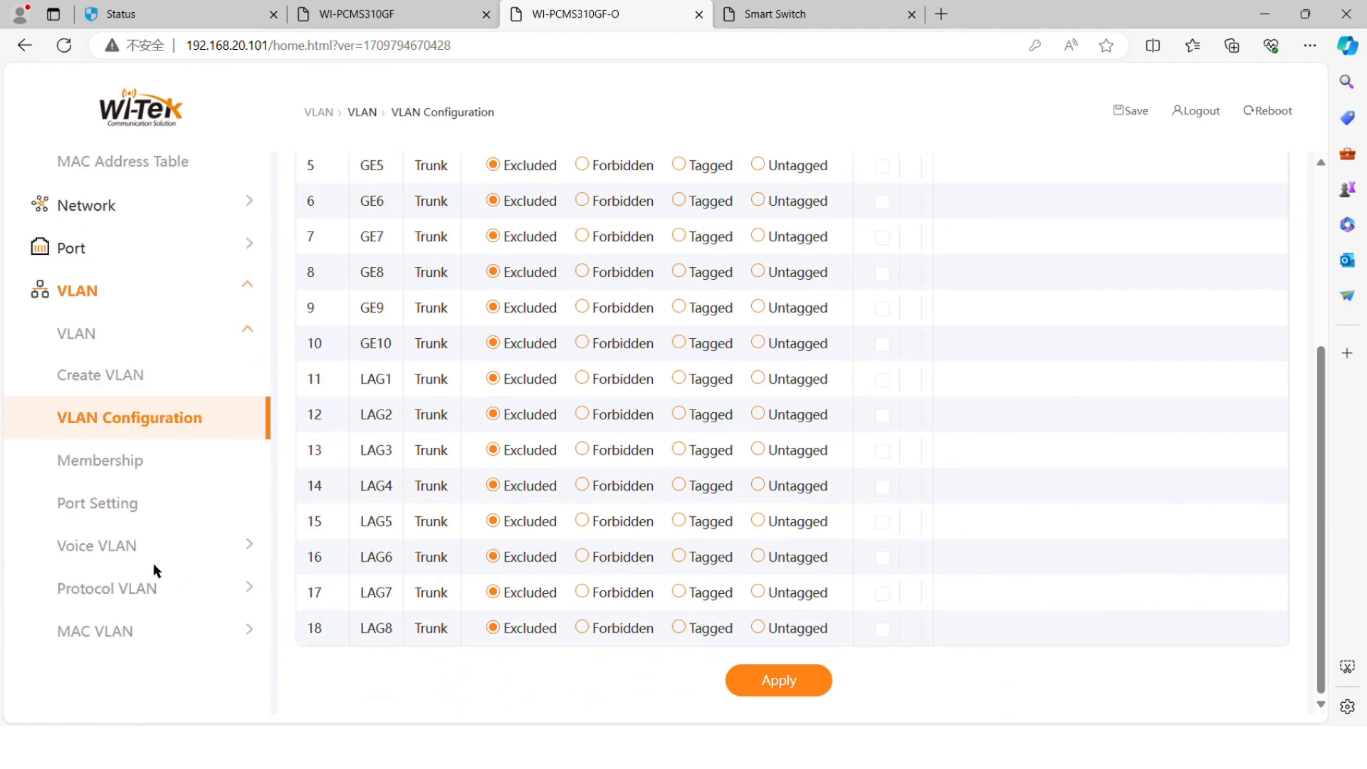
Step: Set ports GE2–GE10 to Access mode with PVID 30, then open VLAN settings on the .103 Smart Switch
left_click(134, 507)
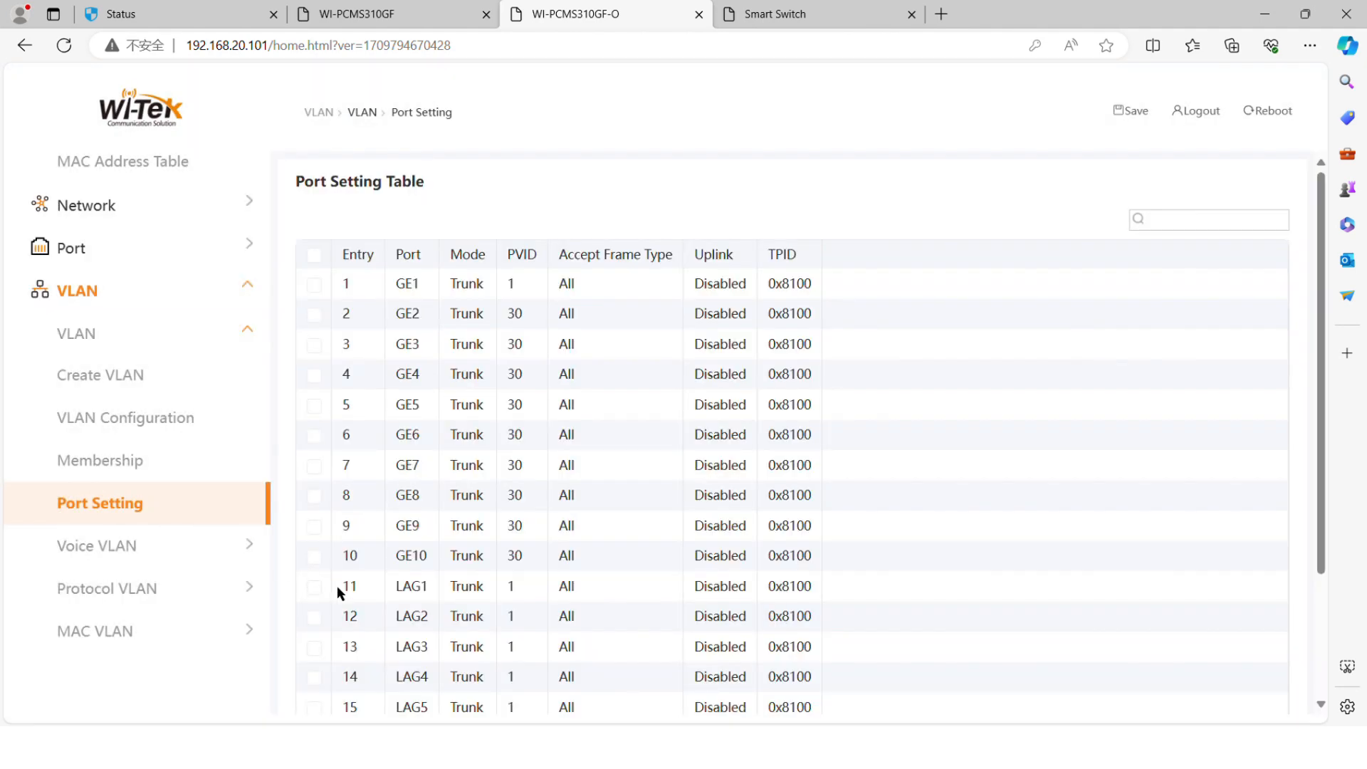
left_click(314, 314)
left_click(314, 345)
left_click(315, 374)
left_click(314, 406)
left_click(314, 436)
left_click(314, 466)
left_click(314, 497)
left_click(314, 526)
left_click(314, 556)
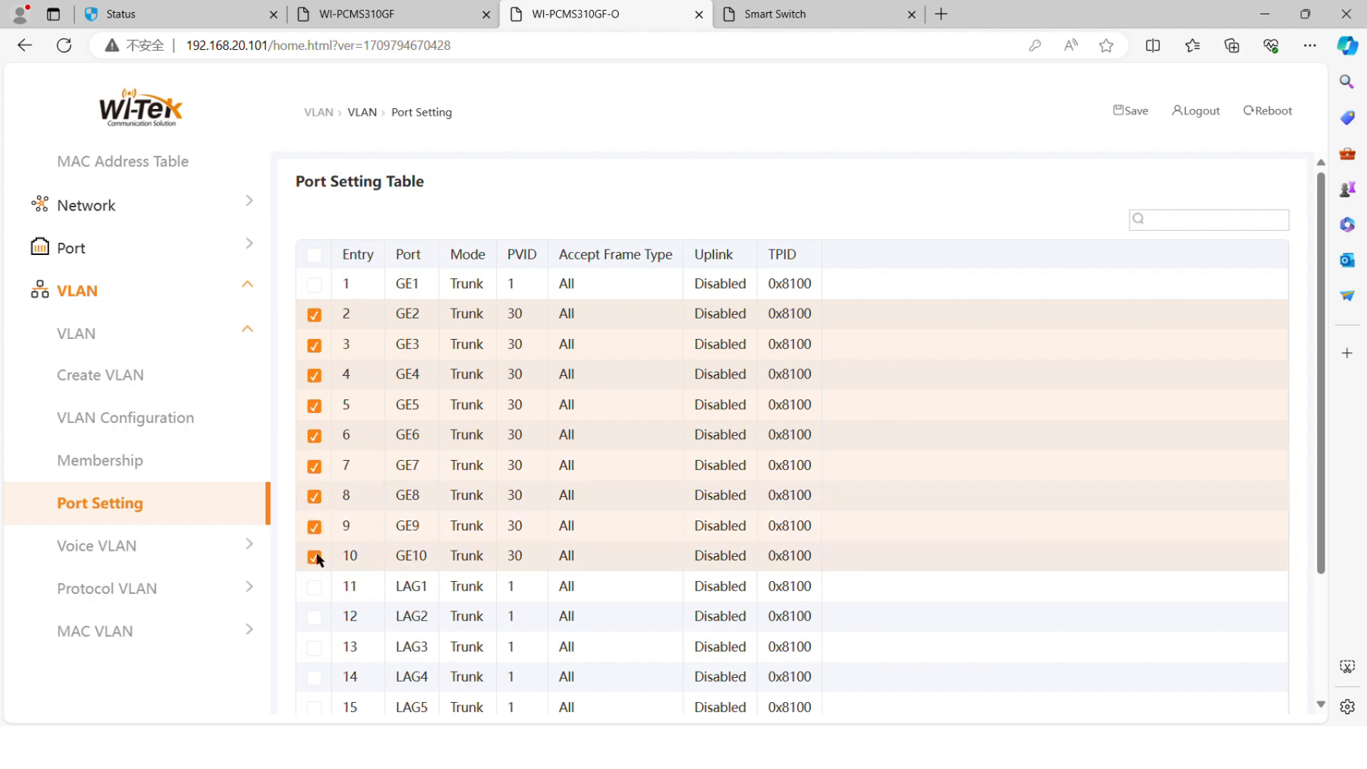
scroll(318, 560, "down", 3)
left_click(806, 681)
left_click(500, 296)
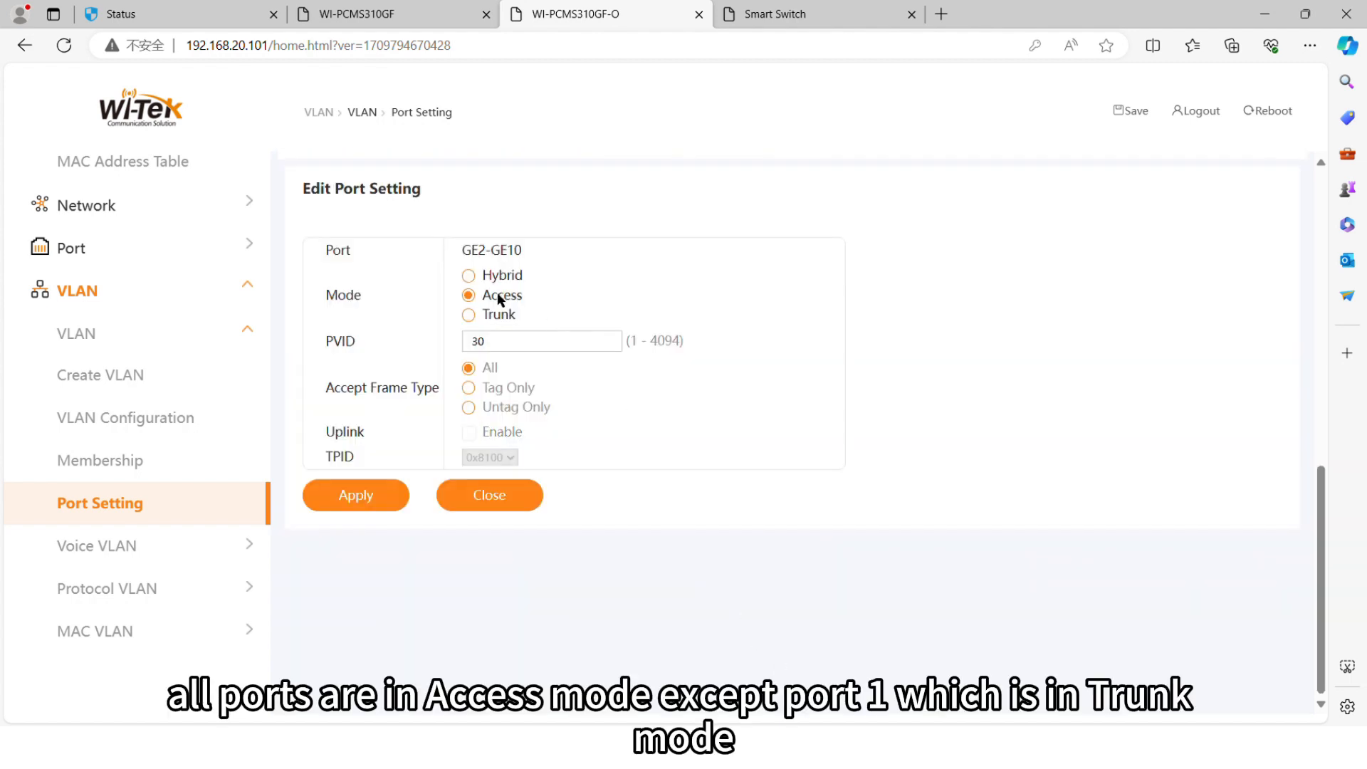
left_click(390, 507)
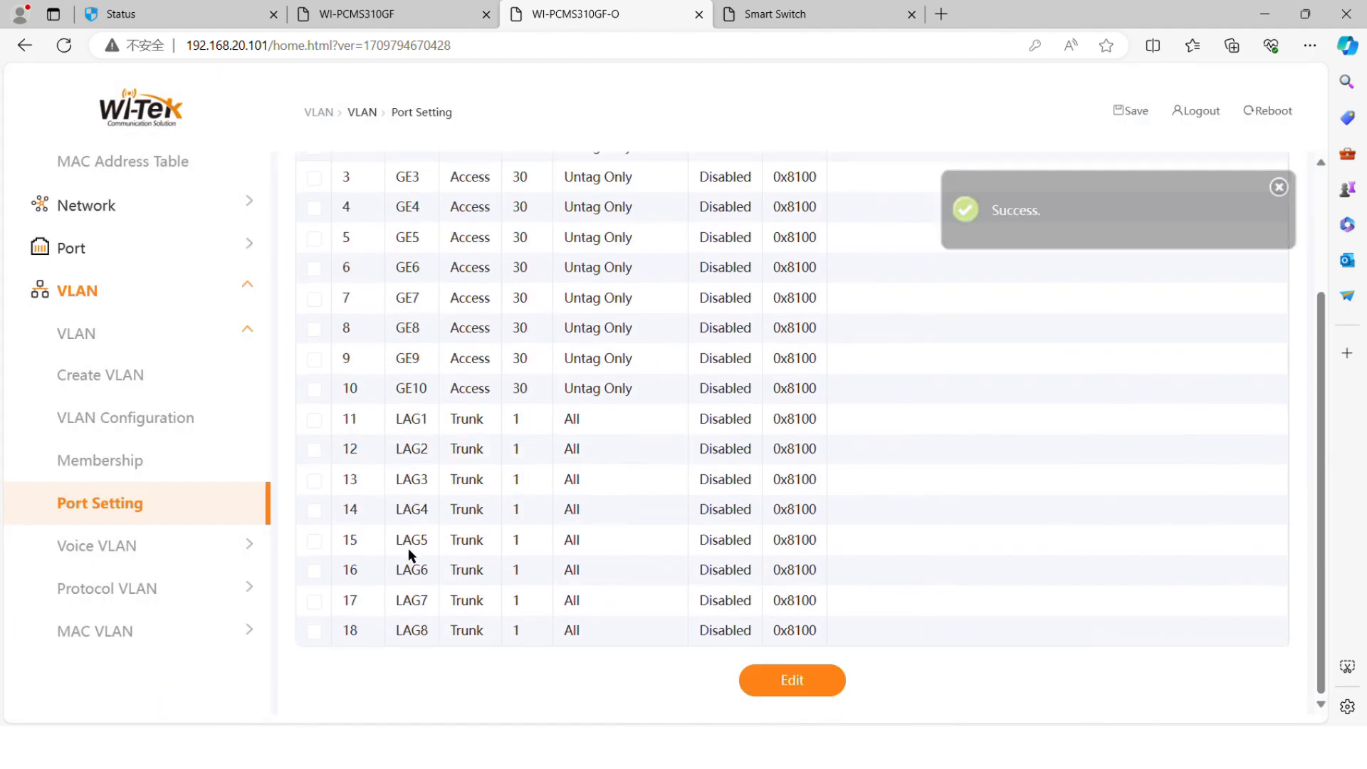
left_click(809, 15)
left_click(136, 329)
Step: Add VLAN 30 and VLAN 40 to the VLAN member list
left_click(183, 378)
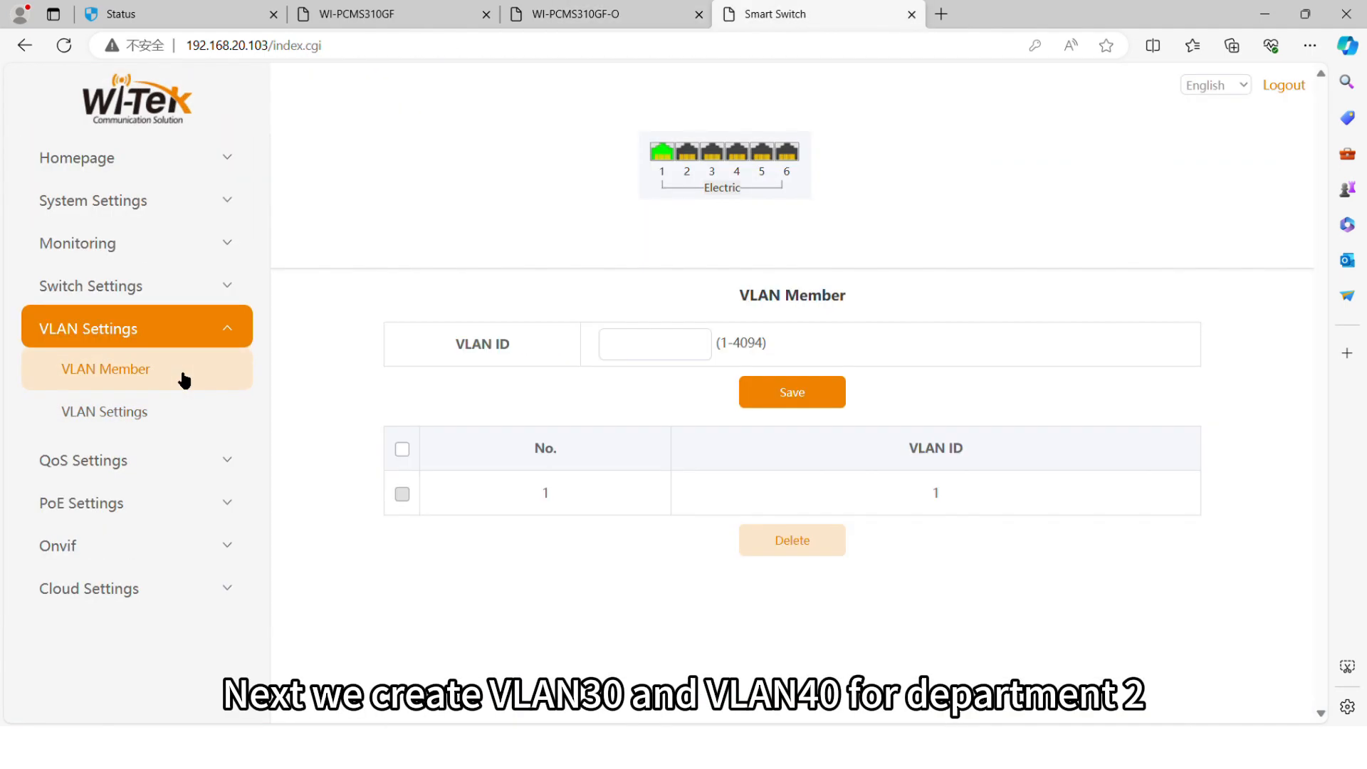
left_click(648, 356)
left_click(790, 394)
left_click(626, 349)
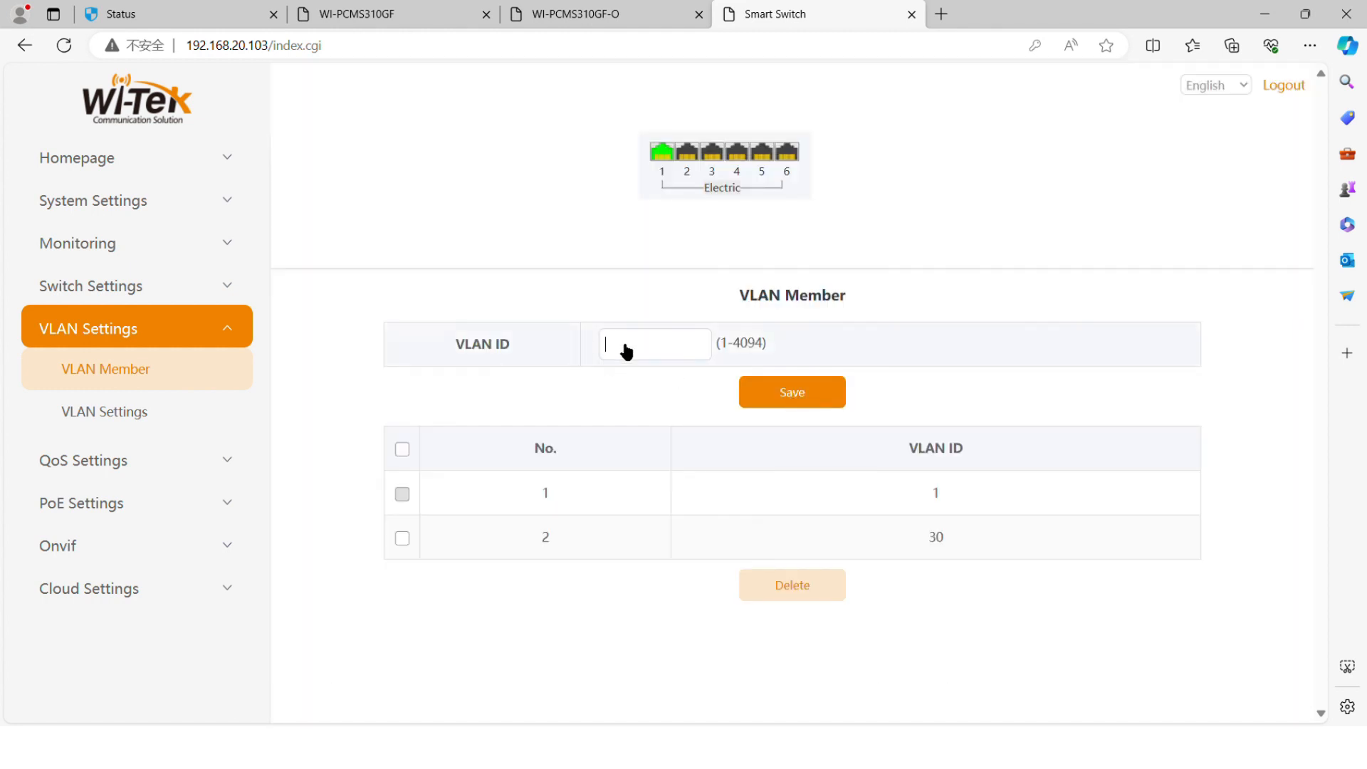
left_click(777, 401)
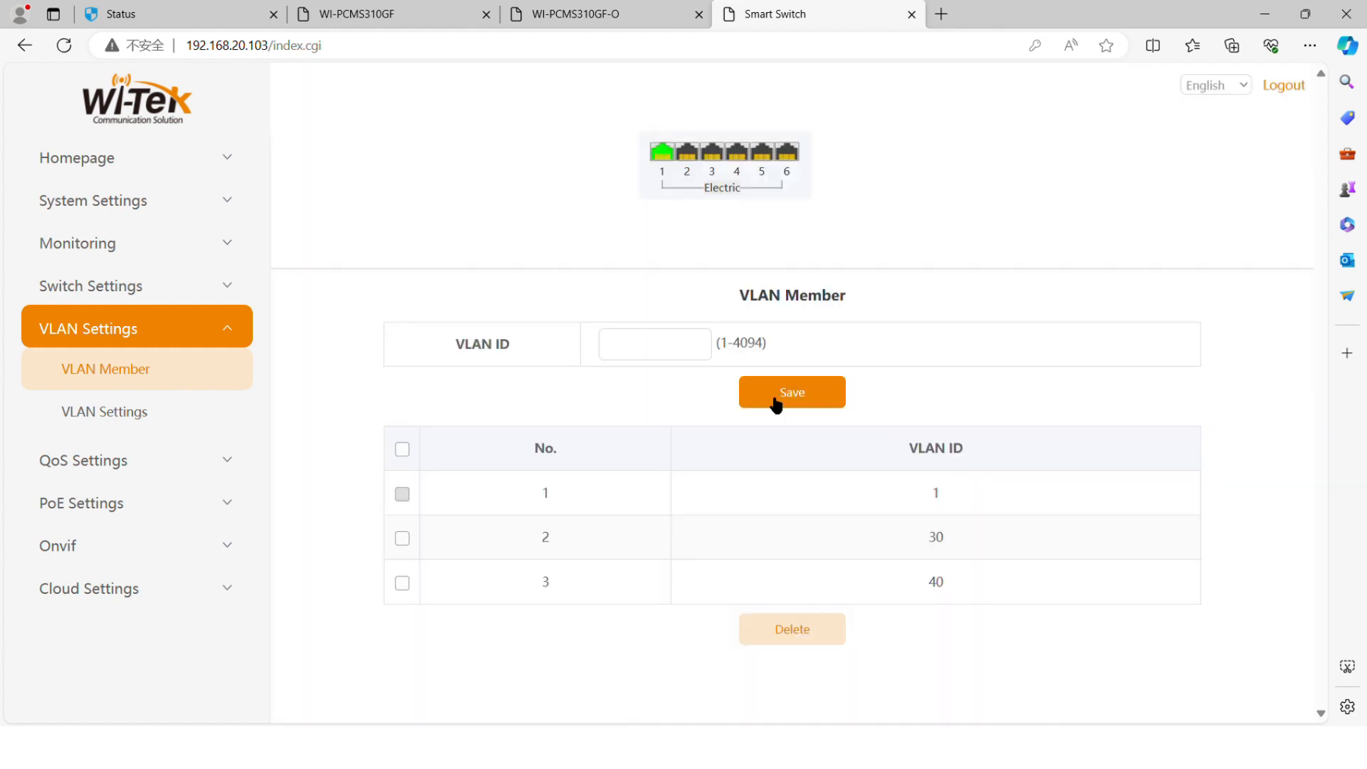
Step: Set Port 1's VLAN type to Trunk in the per-port VLAN settings
left_click(241, 404)
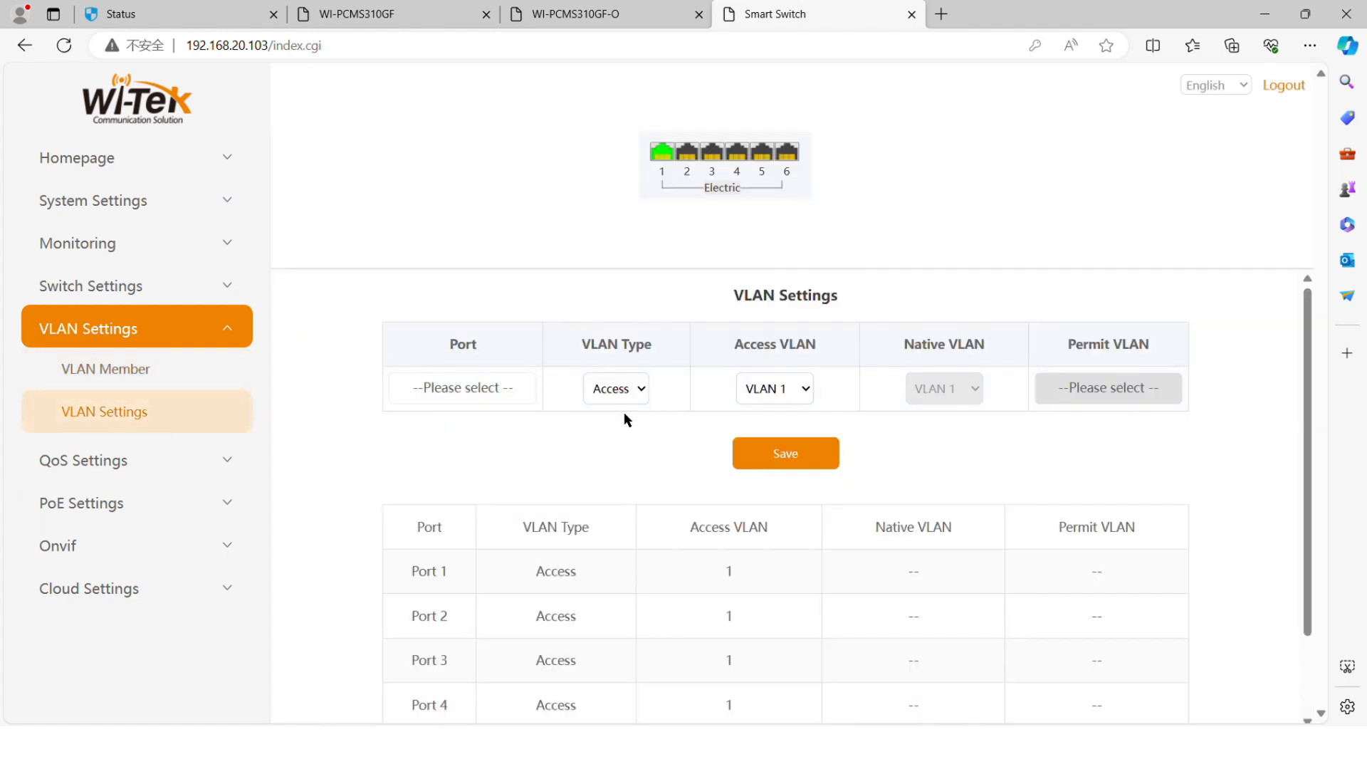
left_click(501, 390)
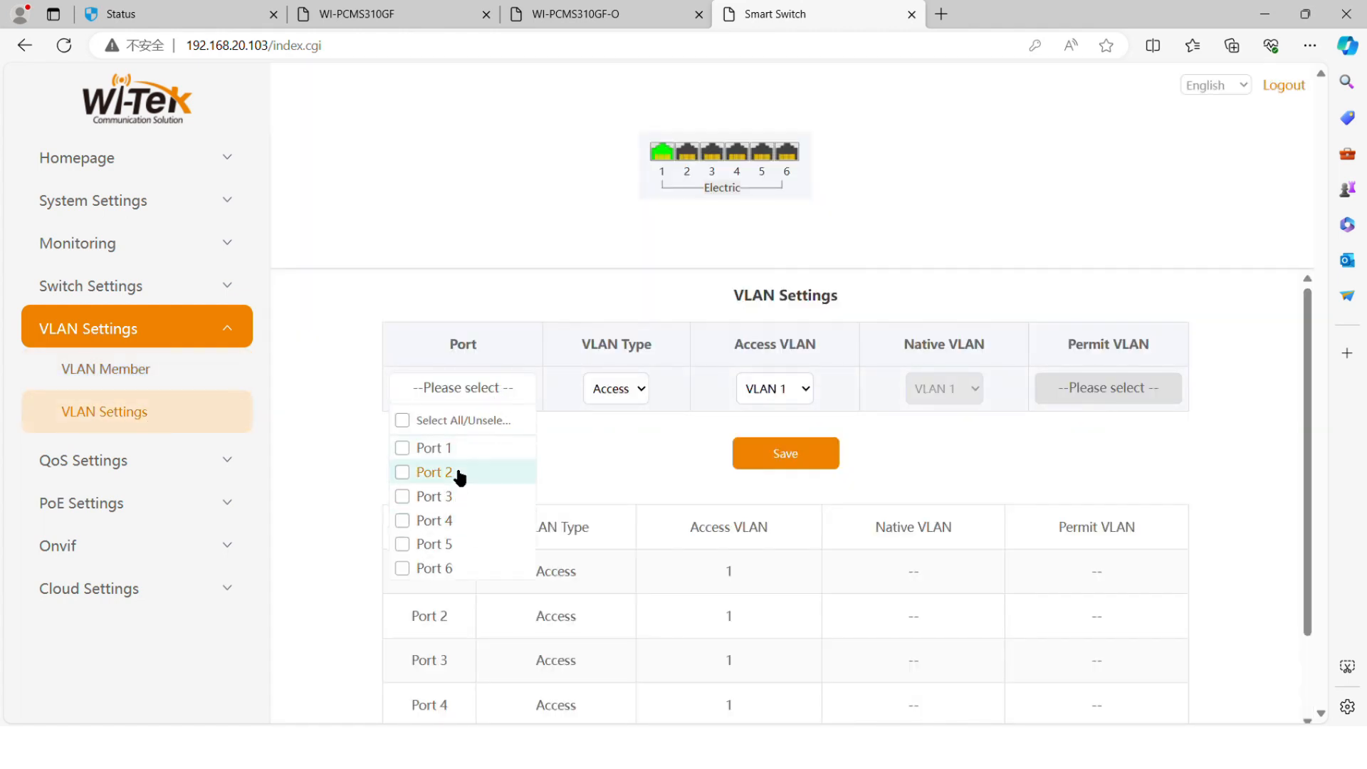
left_click(470, 448)
left_click(584, 435)
left_click(626, 397)
left_click(617, 433)
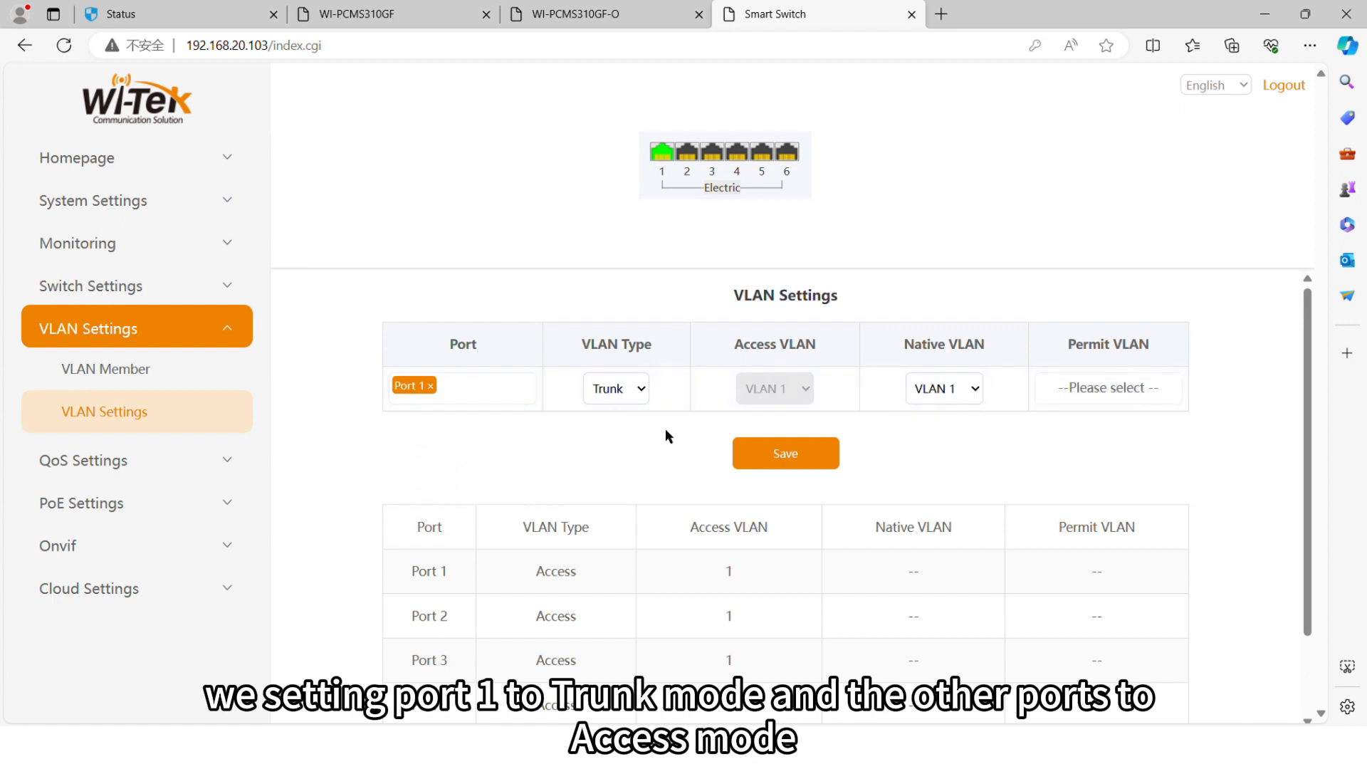
Step: Keep Port 1's native VLAN at 1, permit VLANs 30 and 40, and save
left_click(930, 401)
left_click(940, 433)
left_click(930, 425)
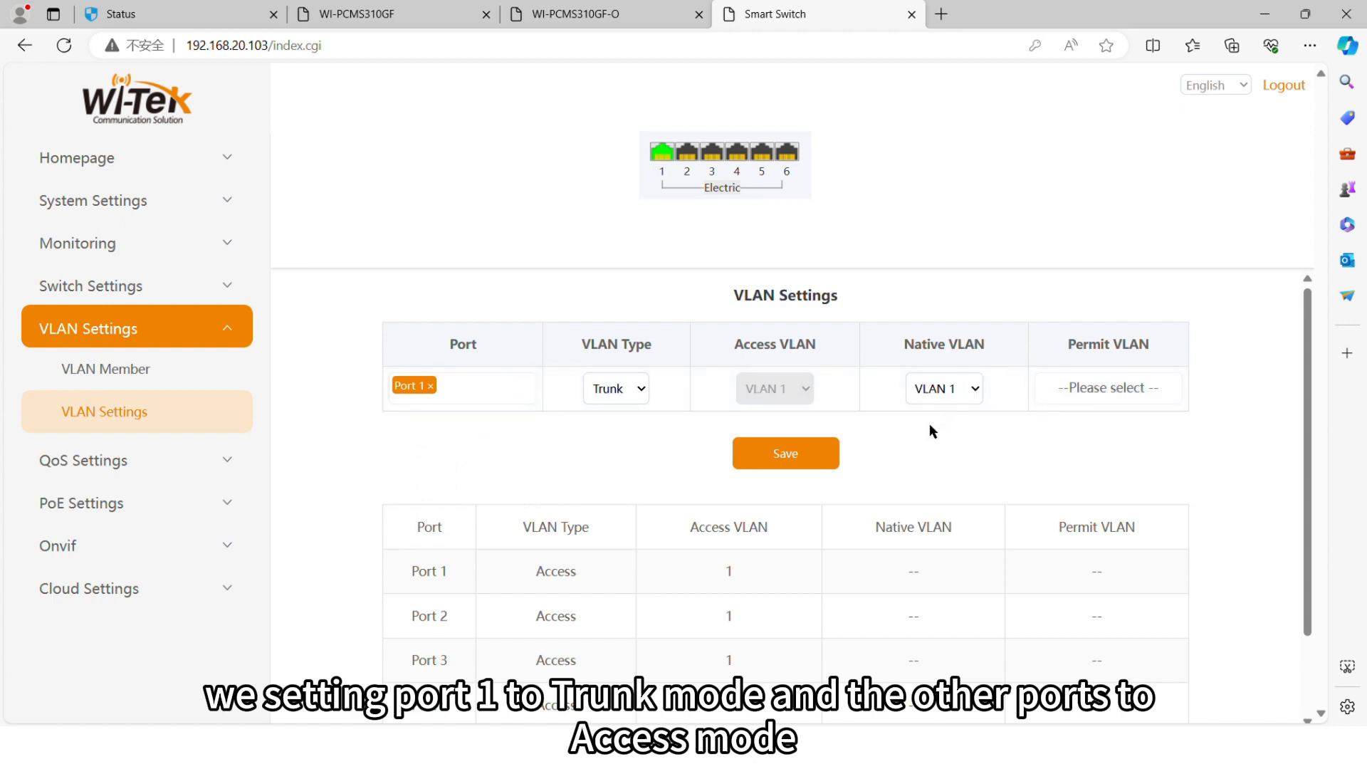
left_click(1066, 398)
left_click(1084, 472)
left_click(1084, 496)
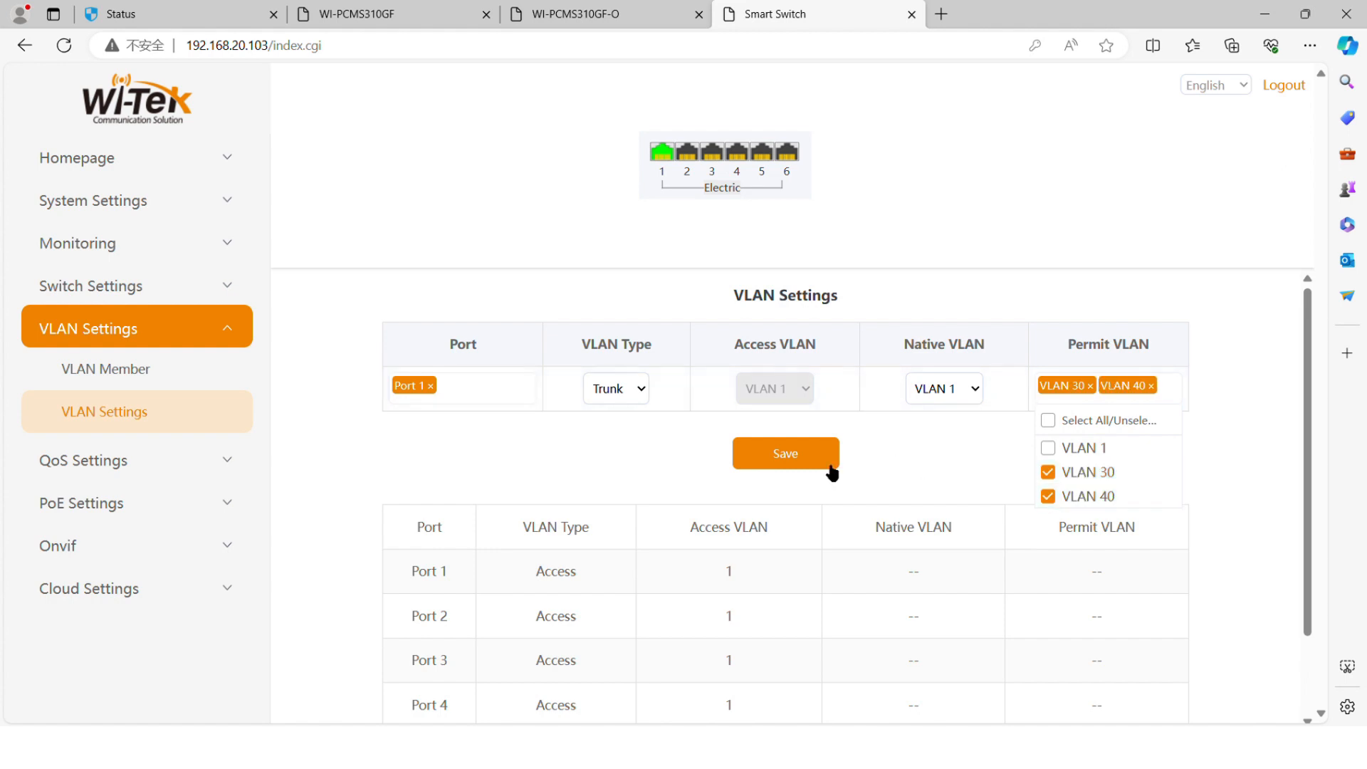
left_click(820, 470)
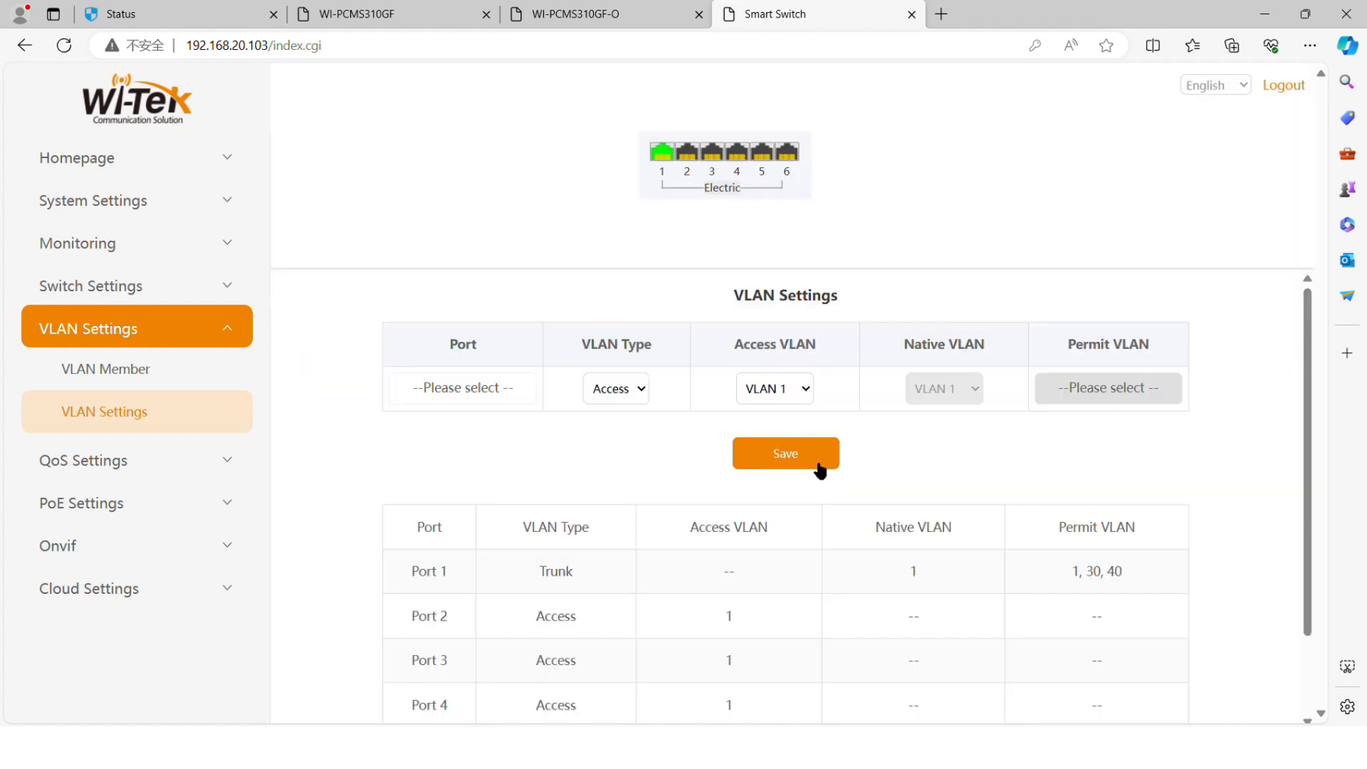
Step: Make Ports 2–6 access ports on VLAN 40, save, and return to the WI-PCMS310GF switch
left_click(488, 385)
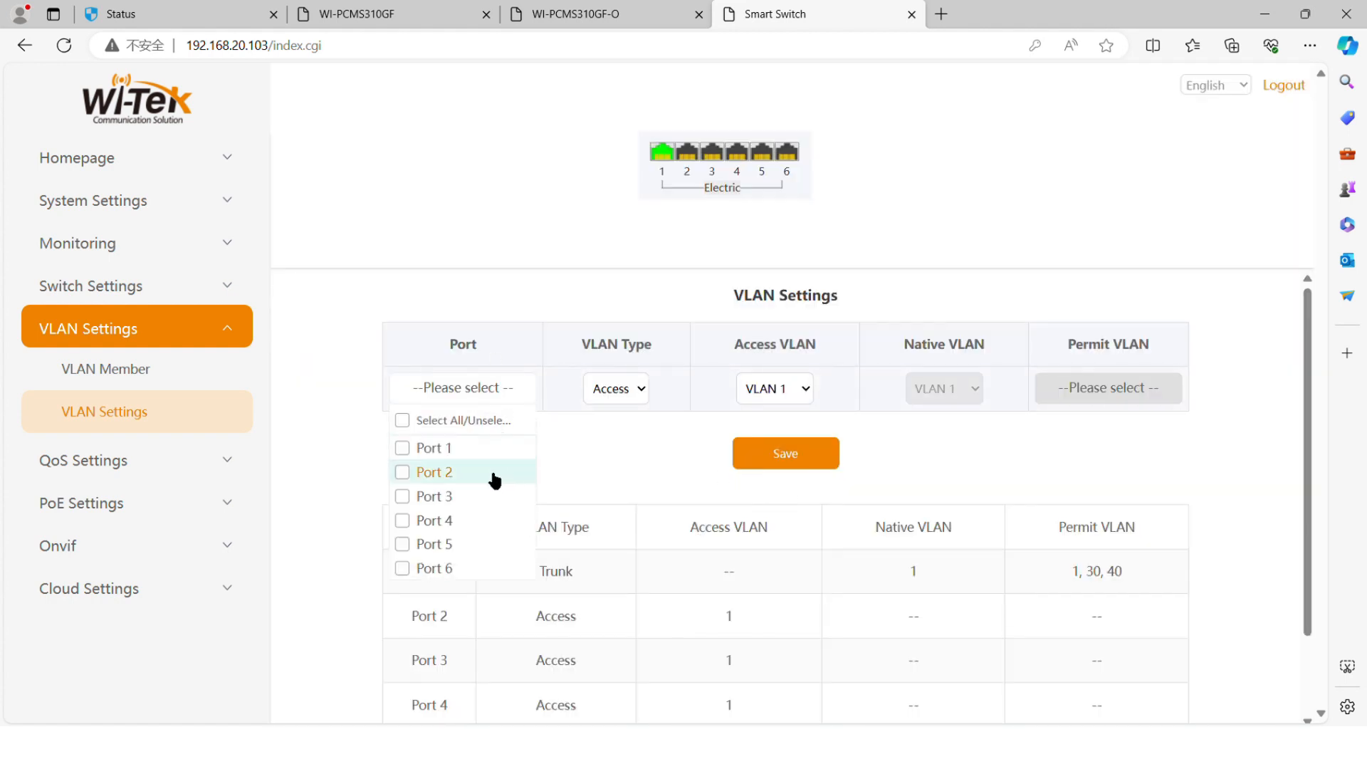
left_click(491, 472)
left_click(490, 497)
left_click(490, 521)
left_click(490, 544)
left_click(481, 570)
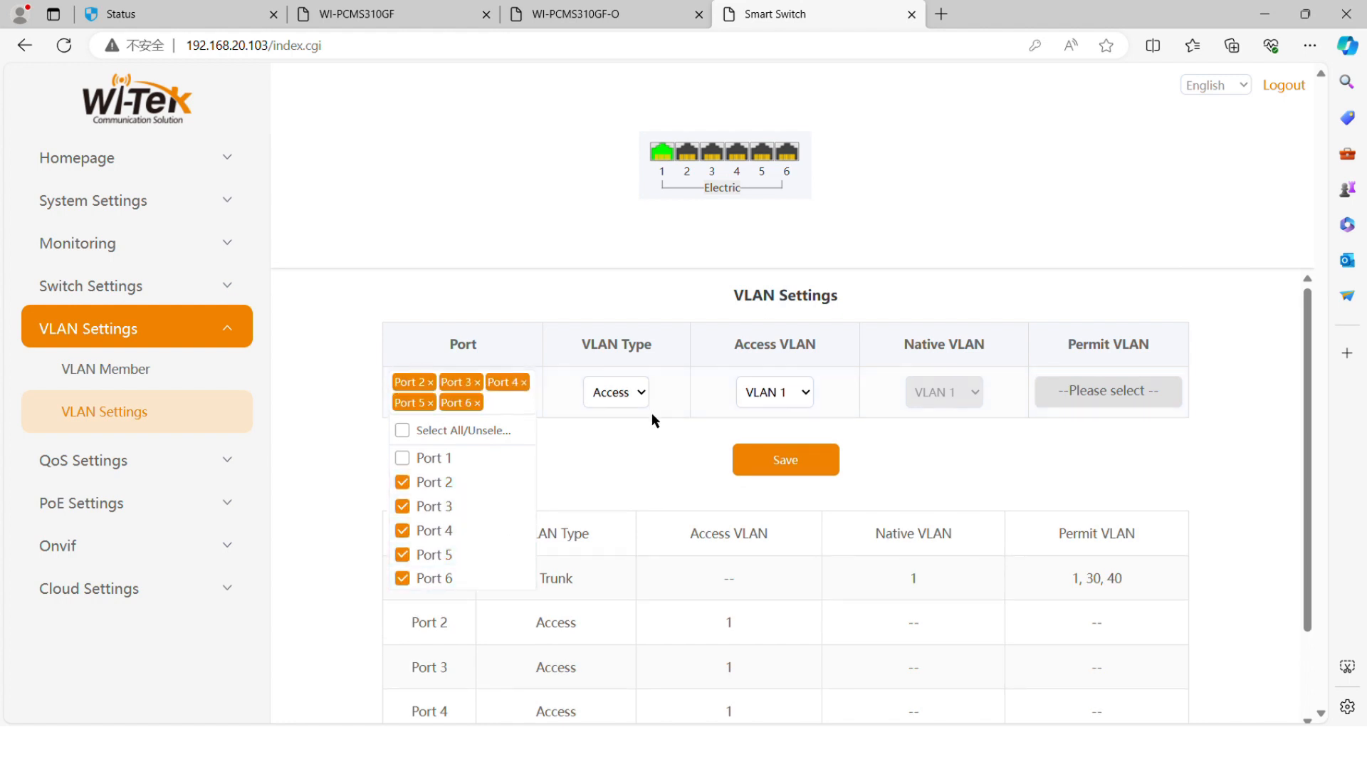
left_click(641, 438)
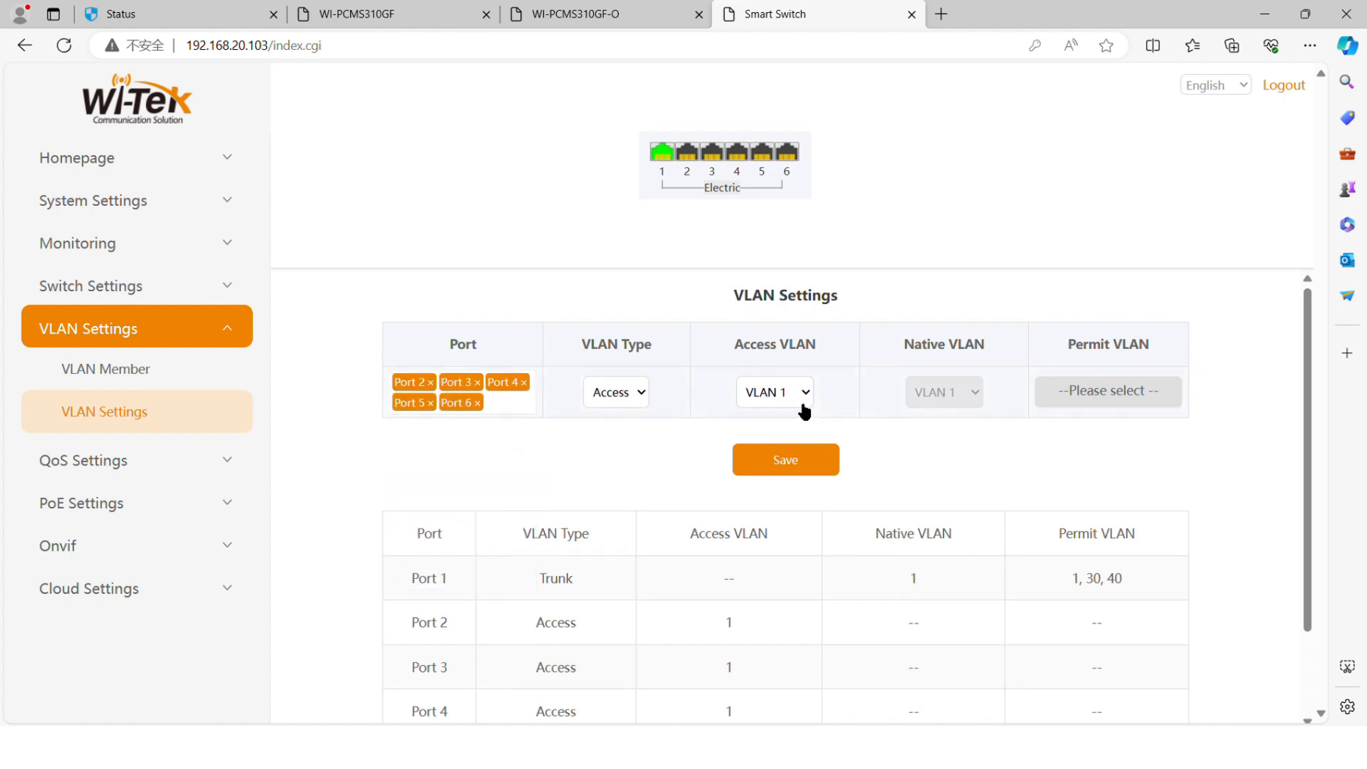
left_click(792, 454)
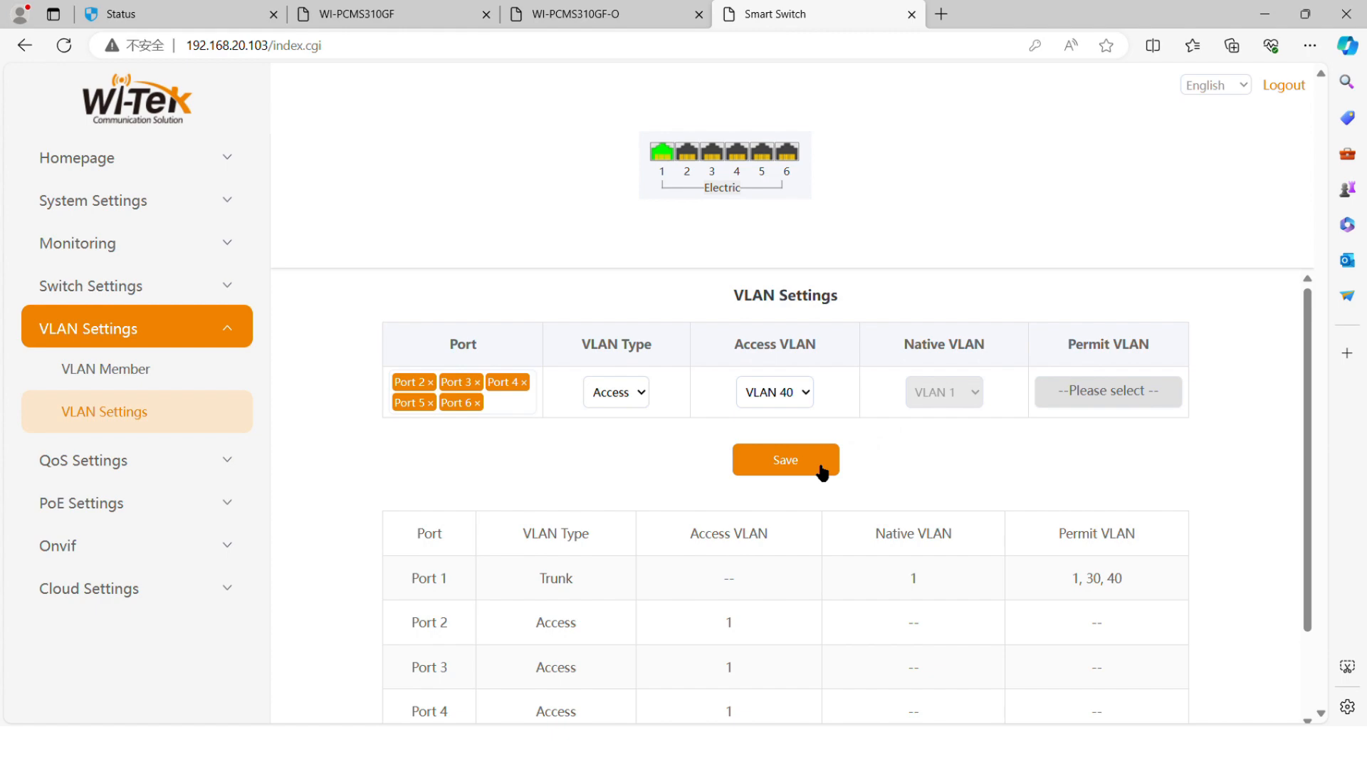
left_click(822, 472)
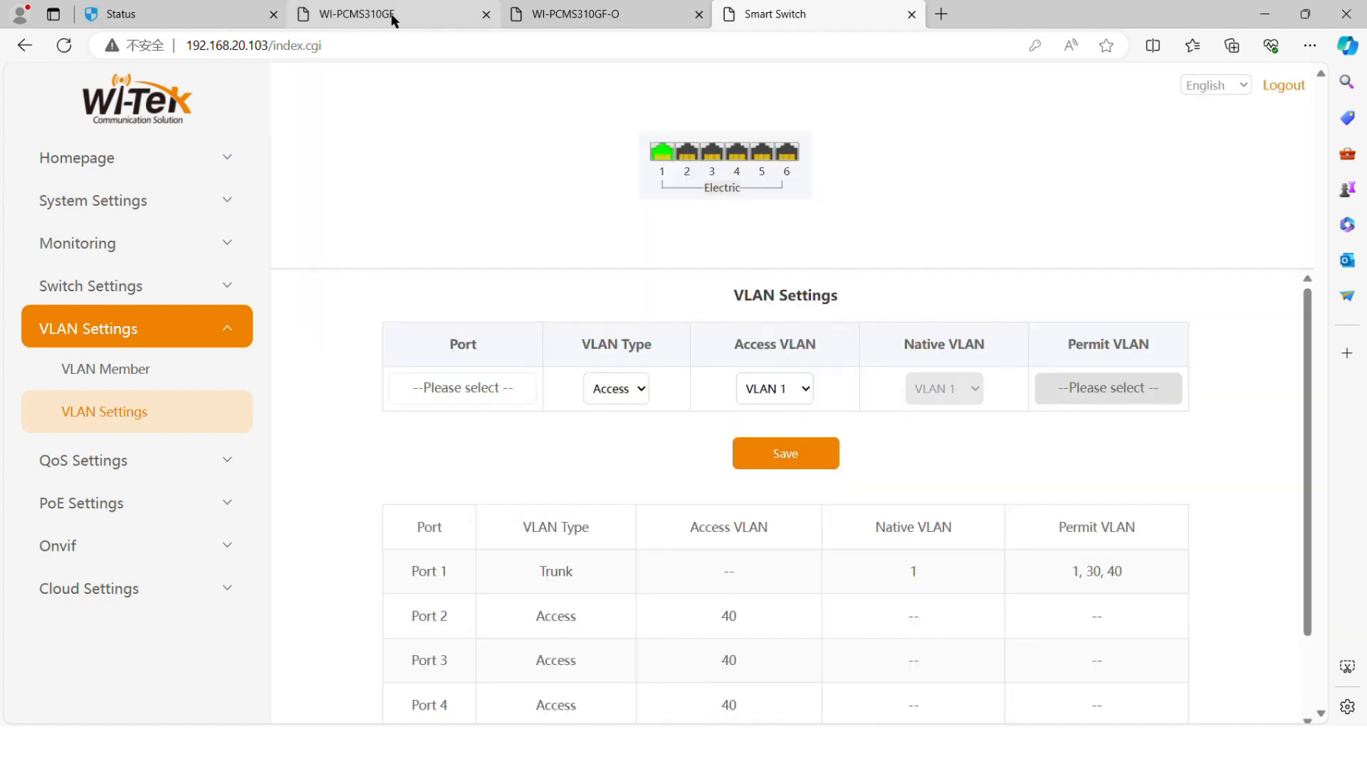
left_click(392, 17)
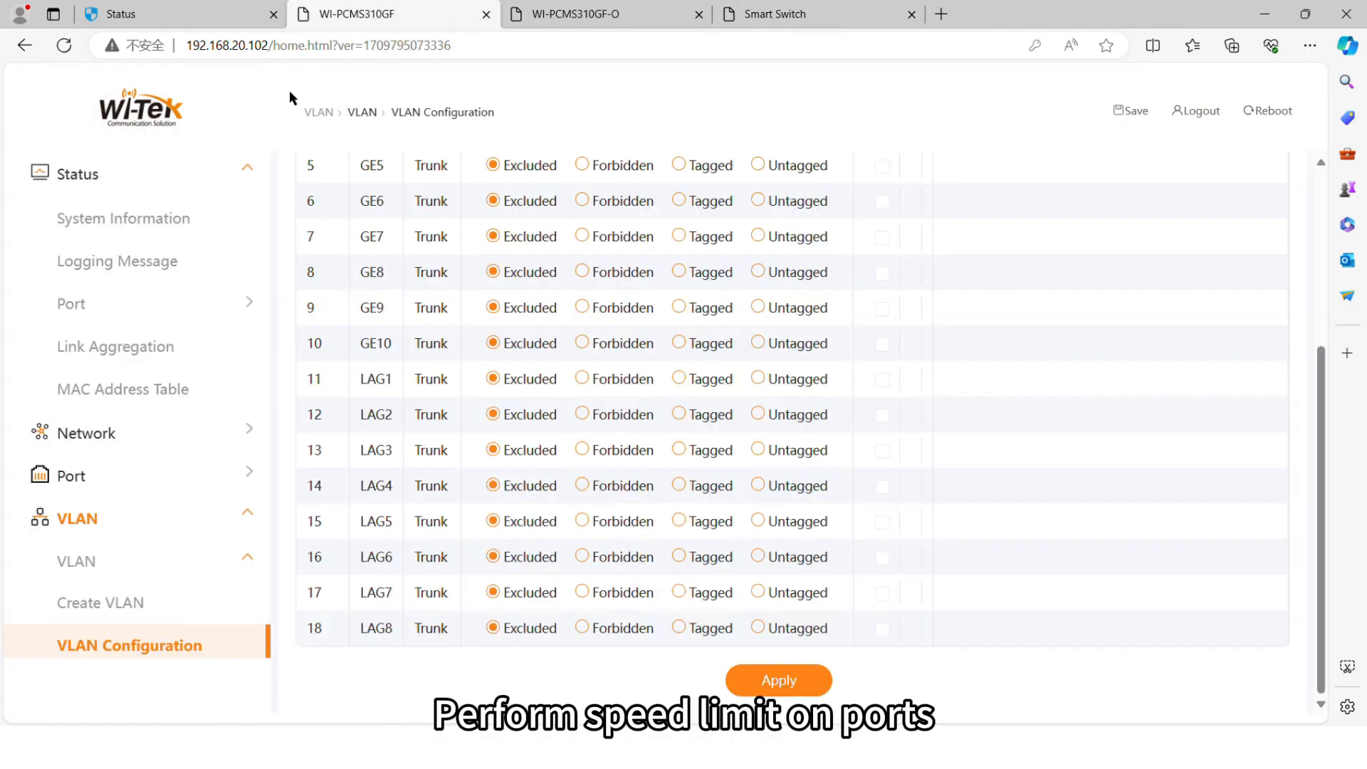
Step: Go to QoS > Rate Limit > Ingress / Egress Port table
left_click(107, 517)
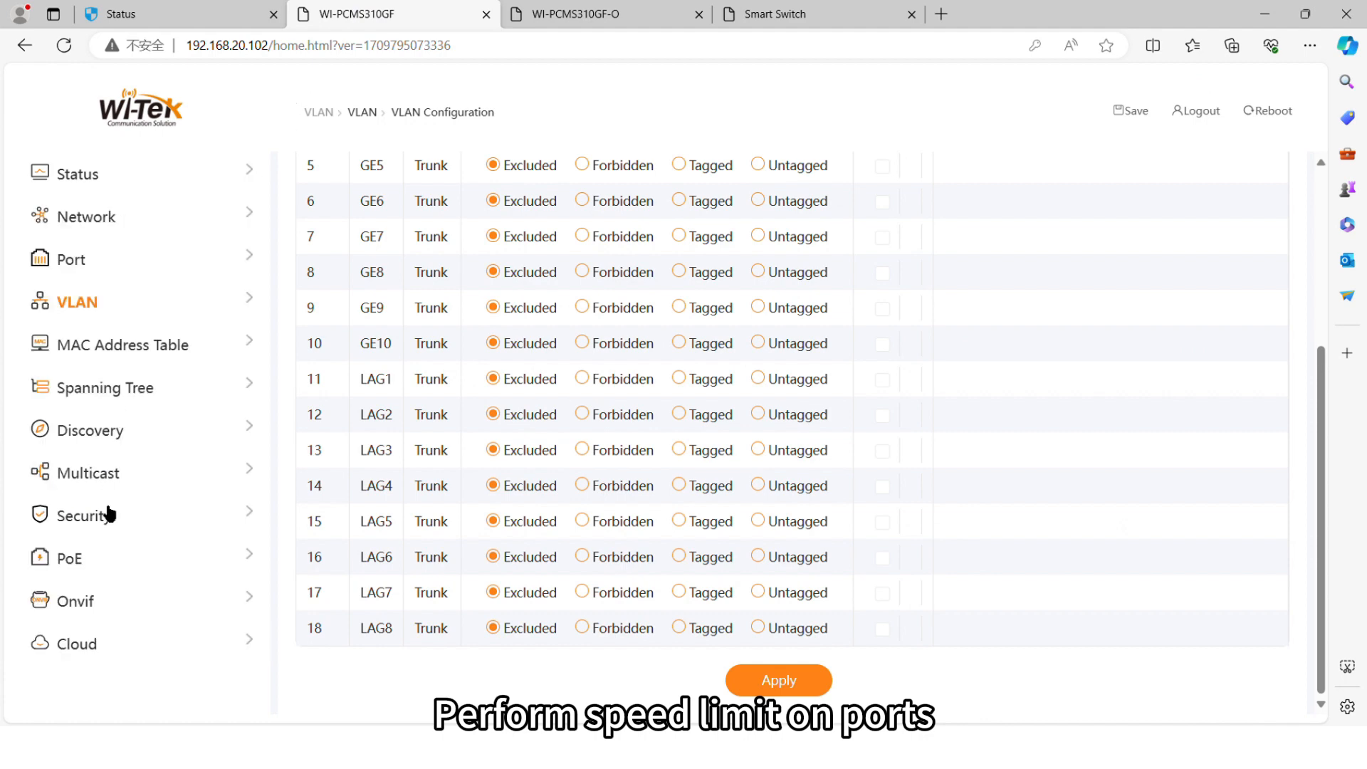
scroll(106, 577, "down", 3)
left_click(113, 581)
scroll(113, 581, "down", 4)
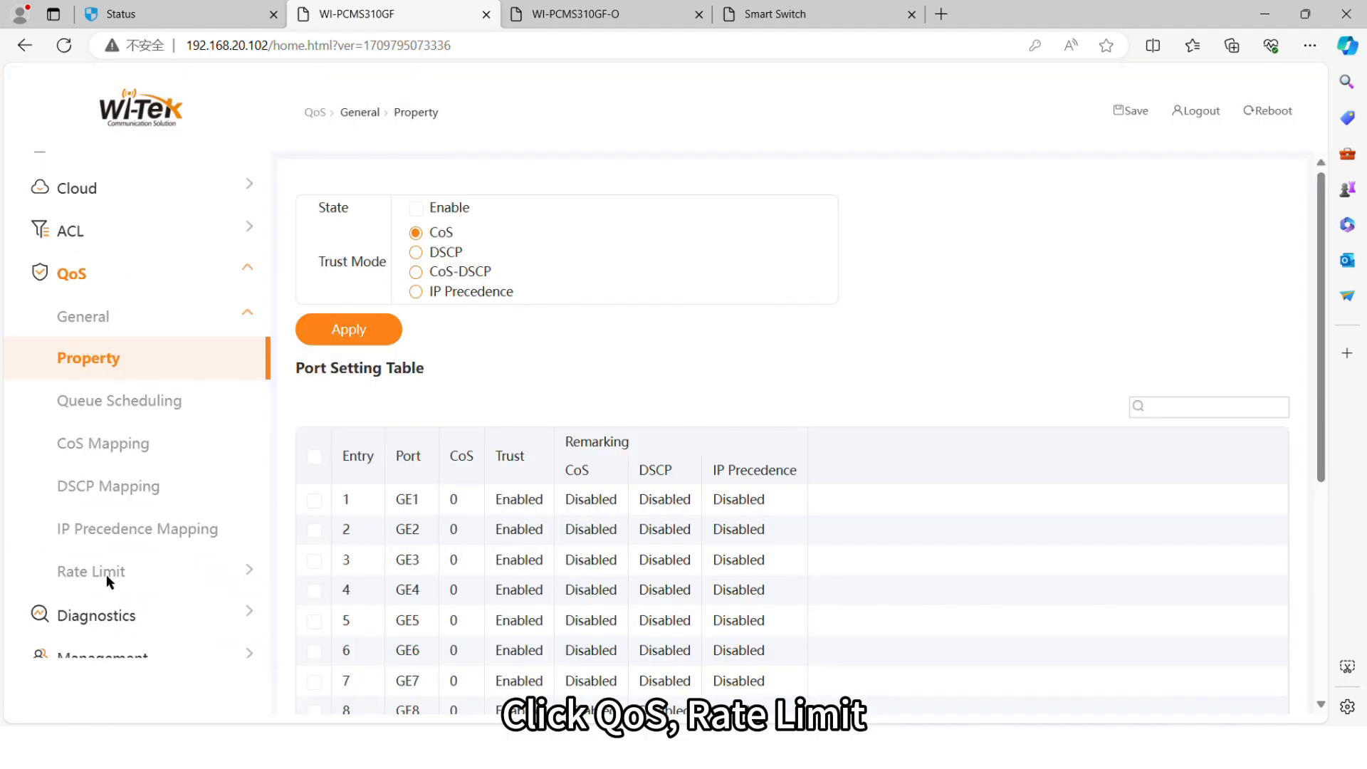
left_click(113, 580)
scroll(113, 583, "down", 2)
left_click(119, 513)
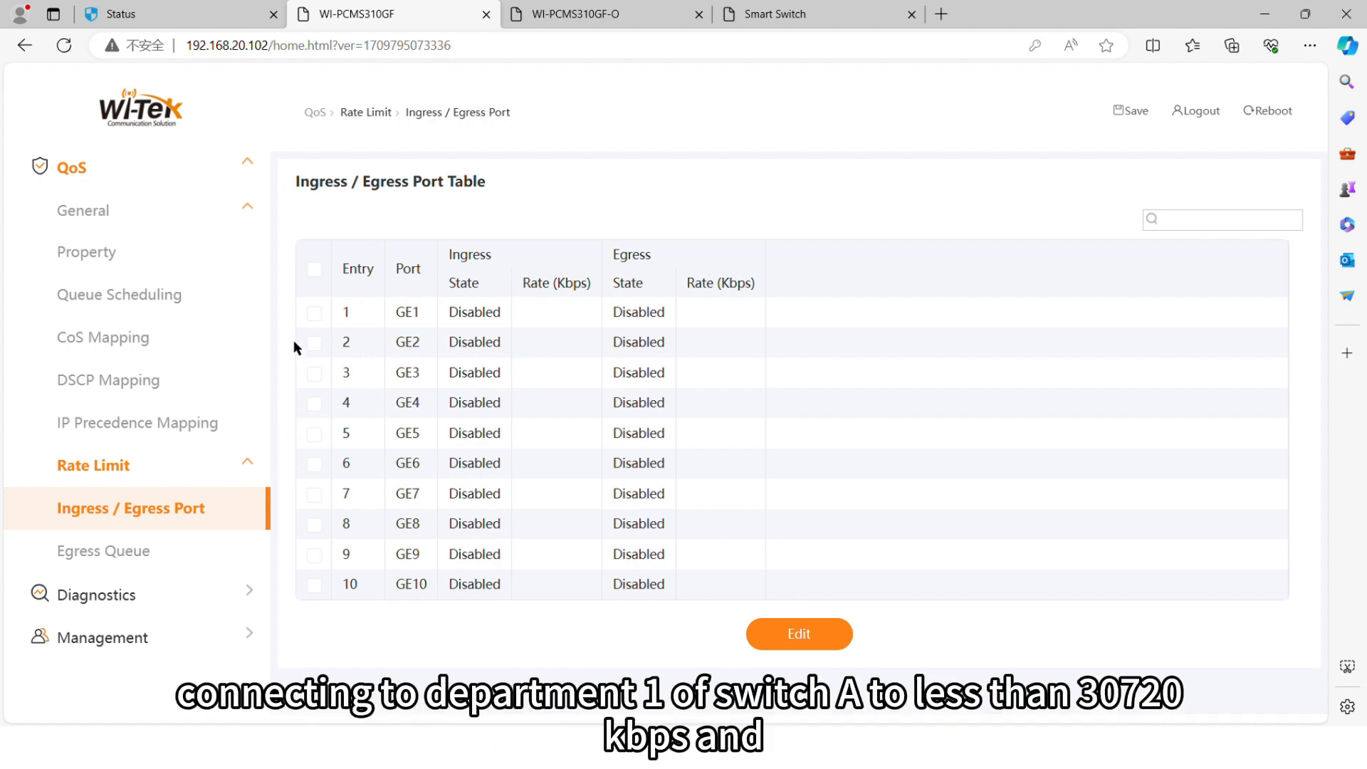
Step: Limit GE2 ingress and egress to 30720 Kbps and apply
left_click(314, 344)
left_click(832, 639)
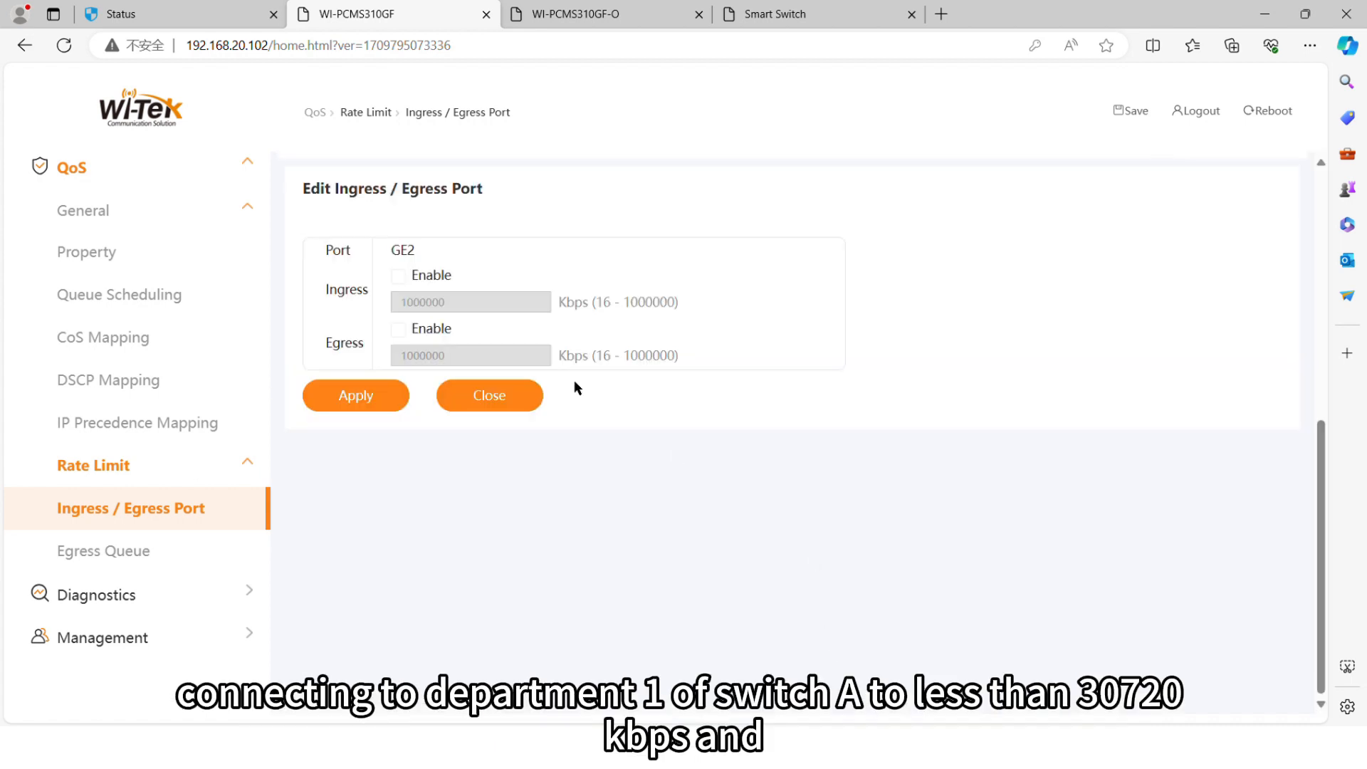
left_click(398, 276)
double_click(463, 305)
type("30720")
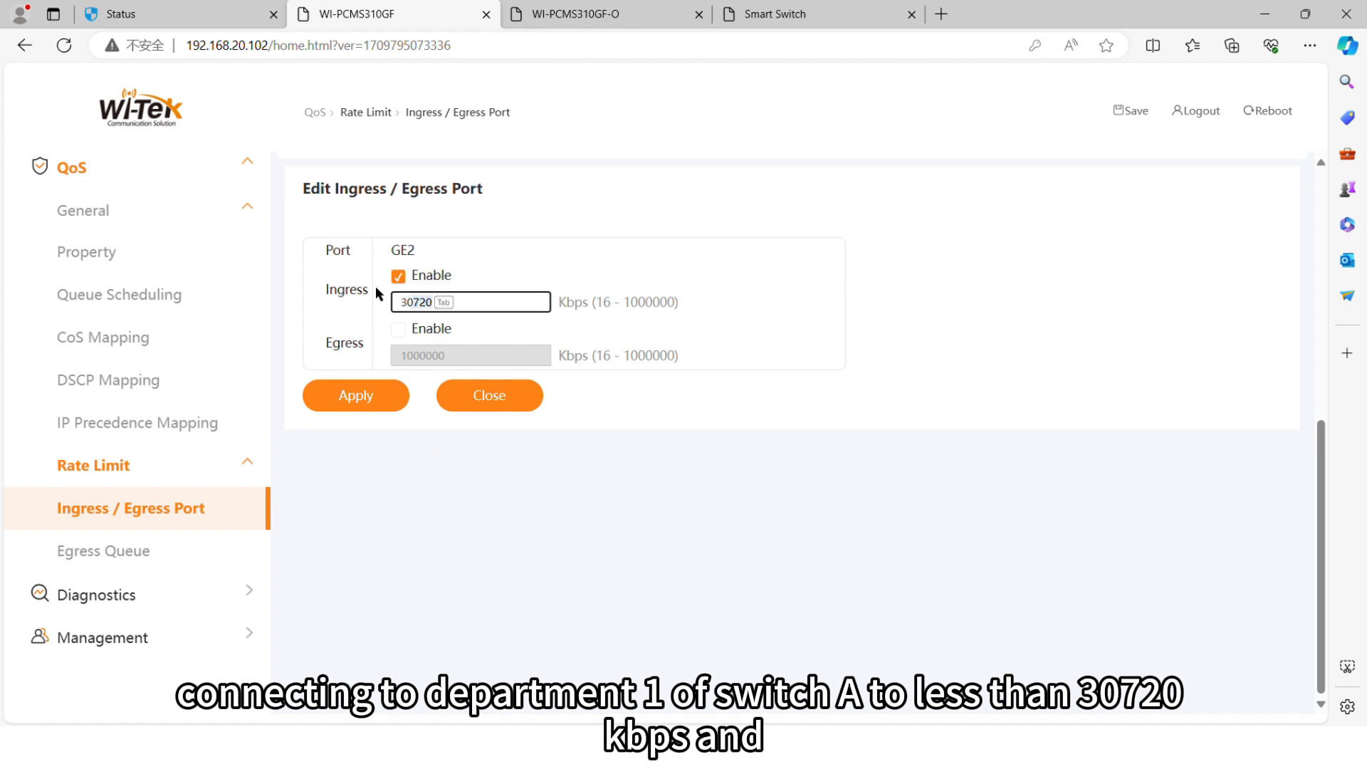
left_click(399, 329)
left_click_drag(449, 356, 361, 356)
type("30720")
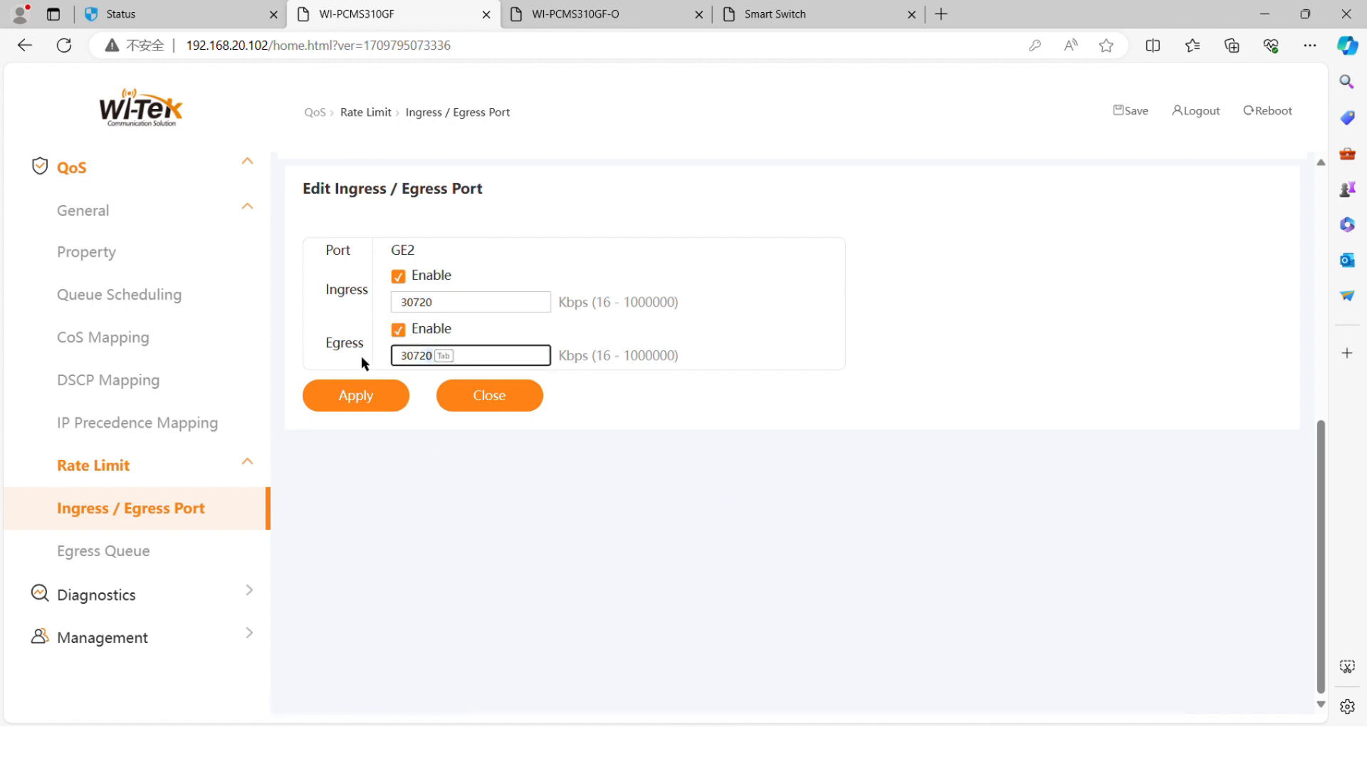
left_click(371, 393)
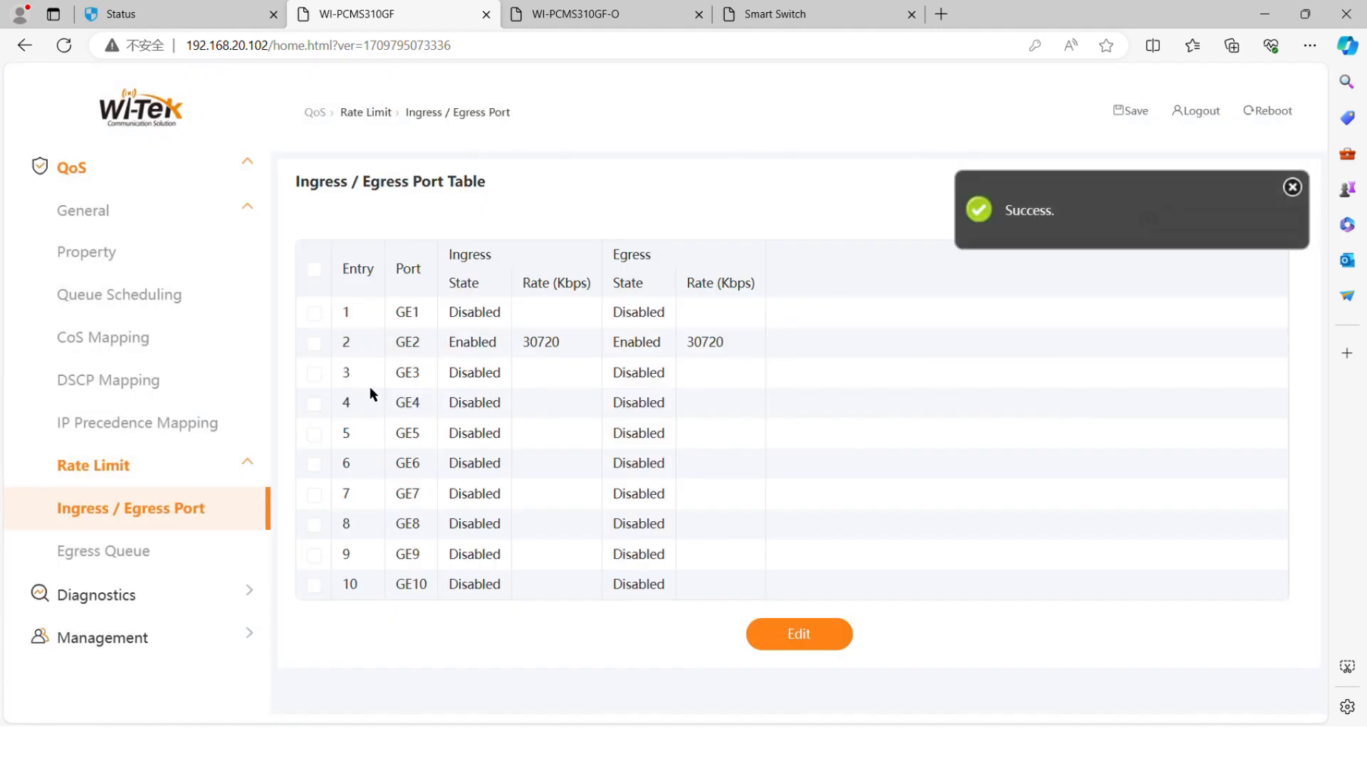
Step: Limit GE3 ingress and egress to 51200 Kbps and apply
left_click(314, 372)
left_click(799, 634)
left_click(398, 276)
left_click_drag(470, 302, 371, 310)
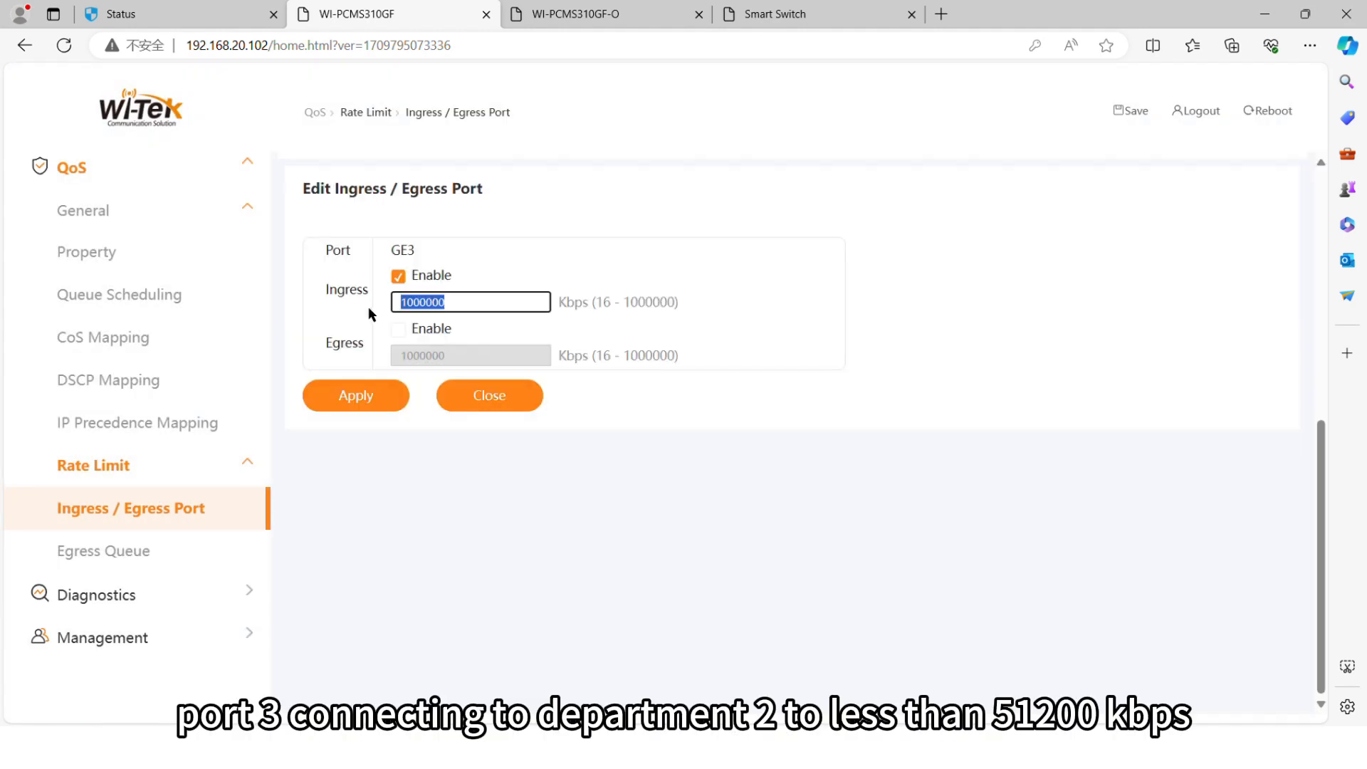
type("51200")
left_click(398, 329)
left_click_drag(473, 358, 367, 356)
type("51200")
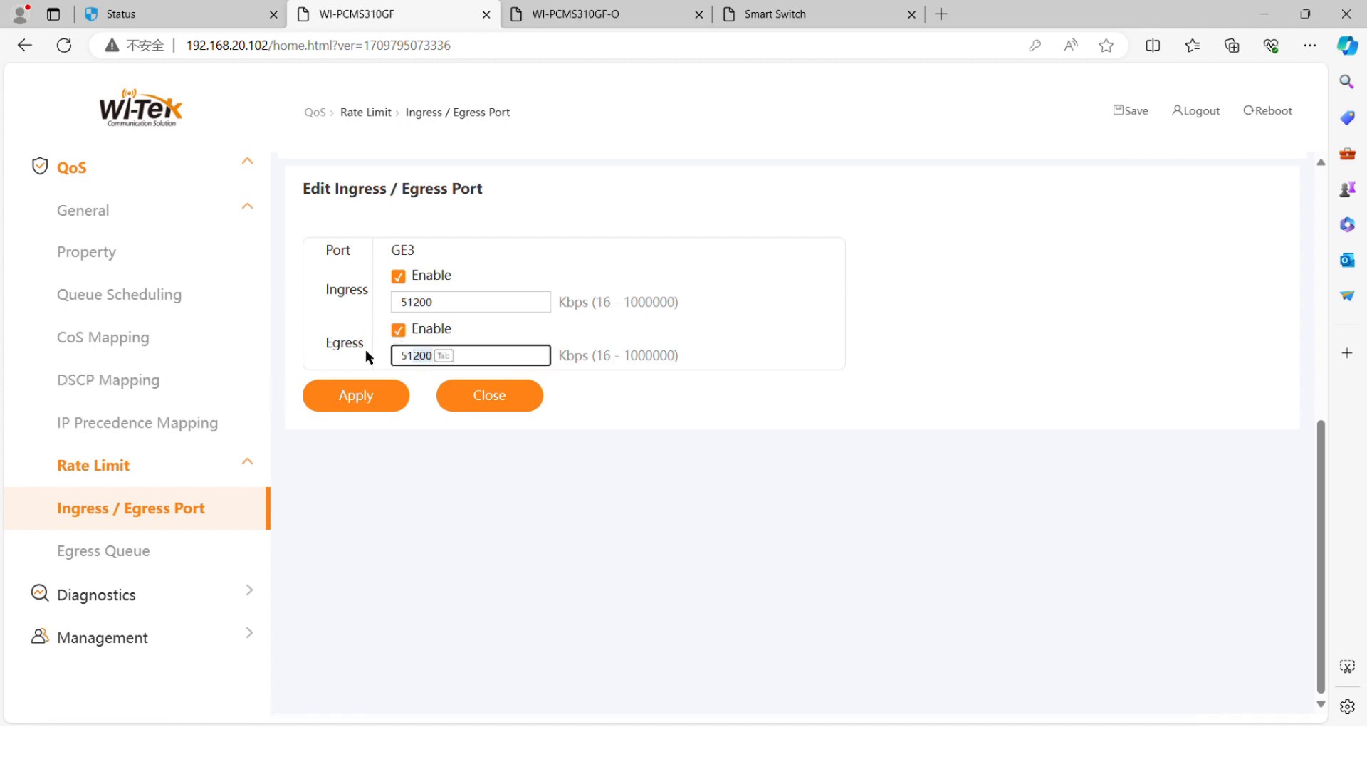
left_click(363, 393)
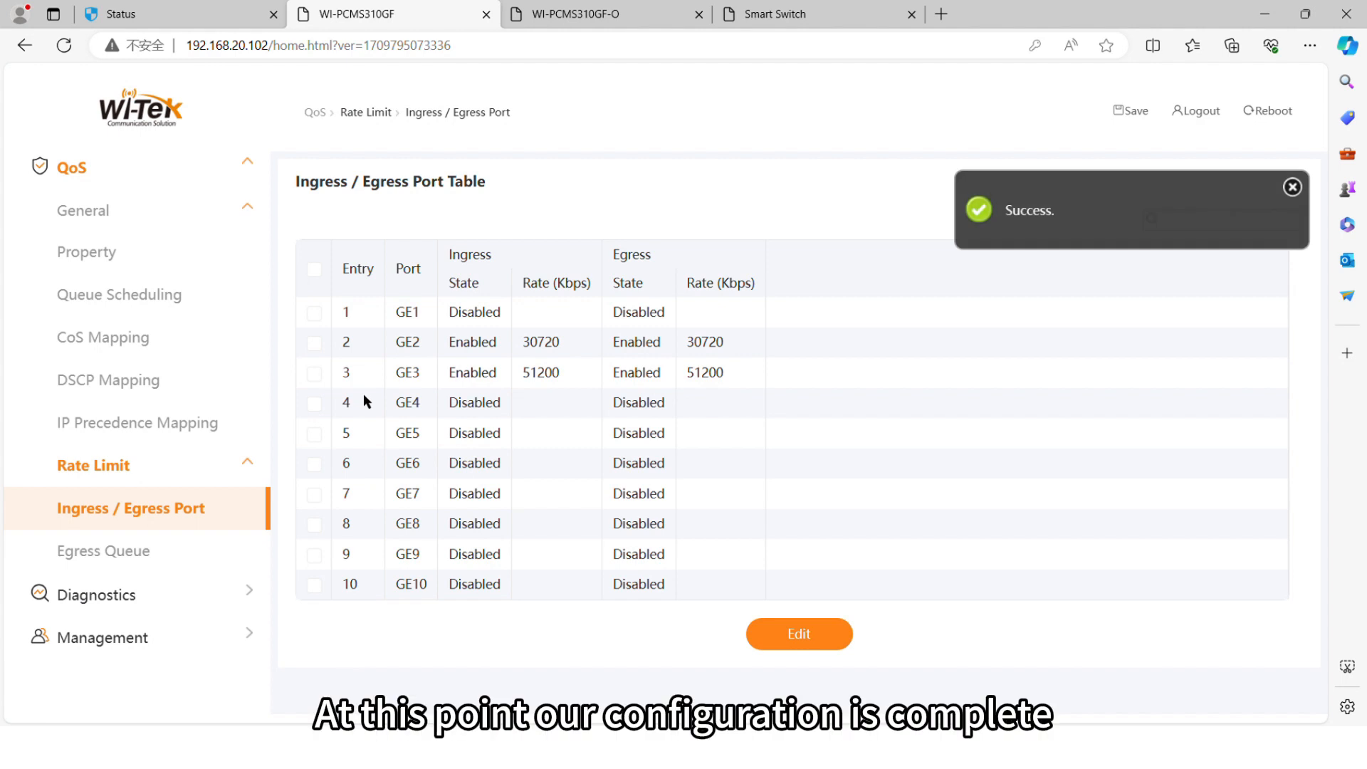